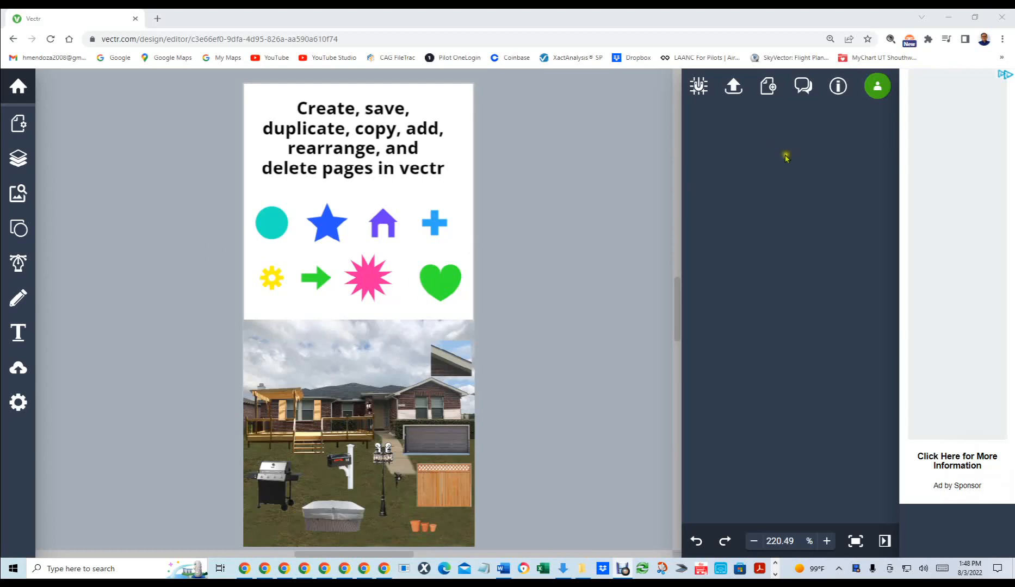
Return to the file dashboard and rename the untitled file containing three apple logos as Apple #2
left_click(17, 85)
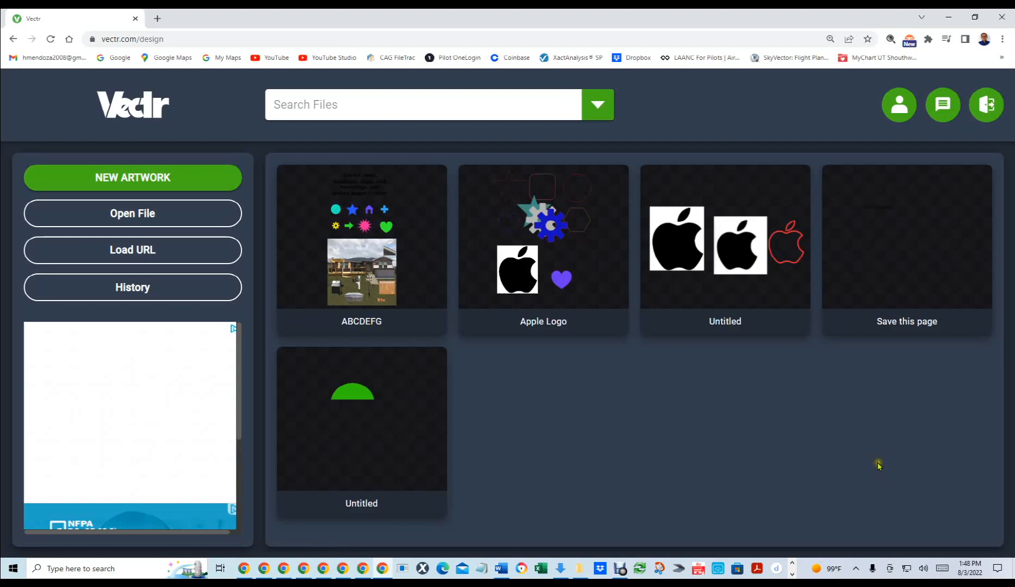
mouse_move(738, 325)
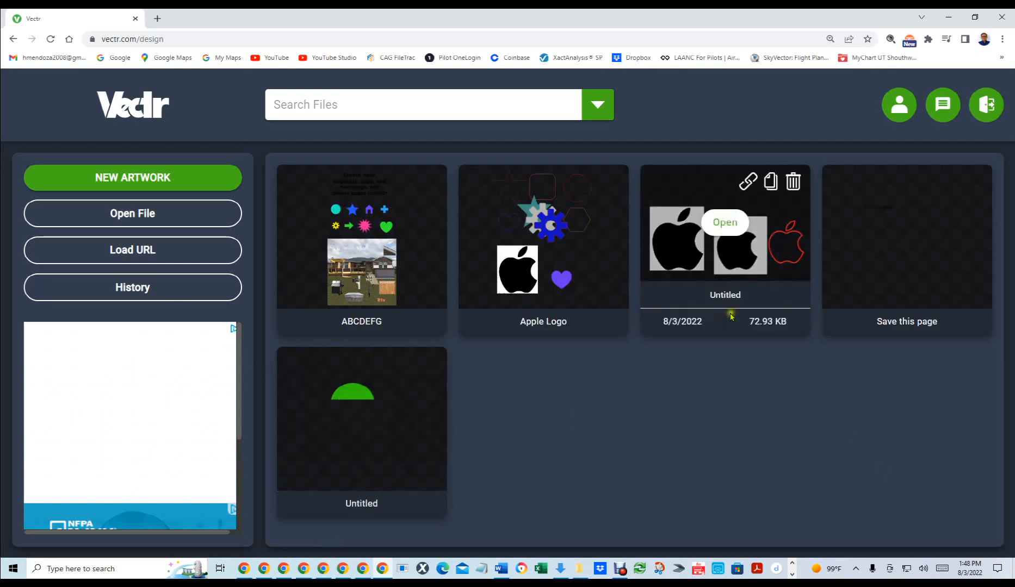
double_click(732, 295)
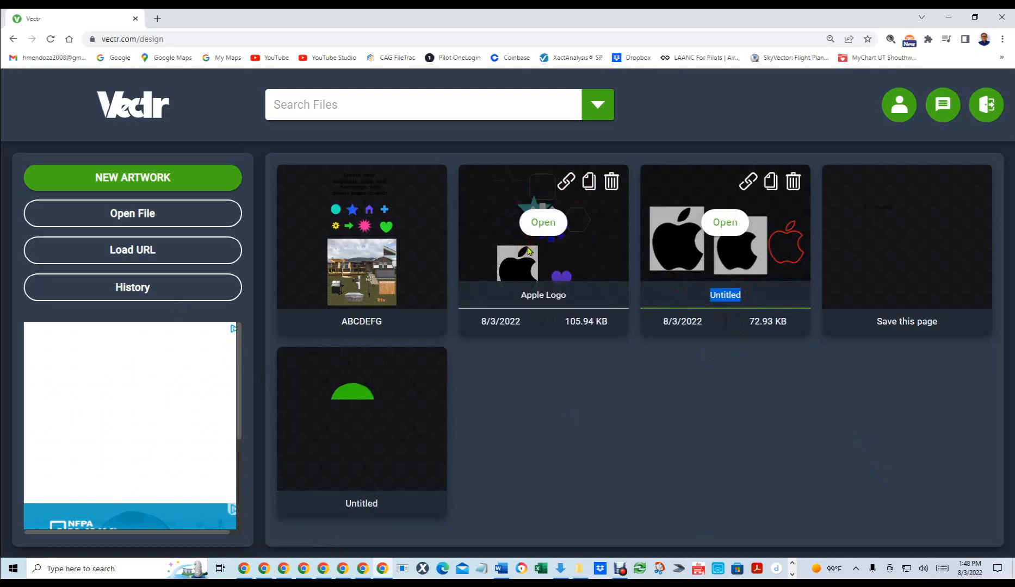
left_click(527, 251)
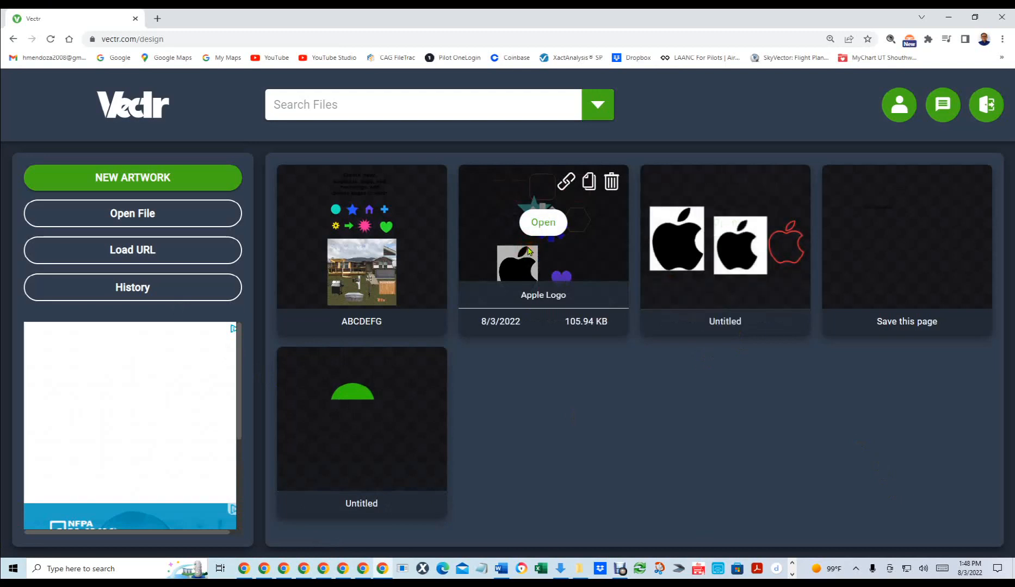
double_click(731, 294)
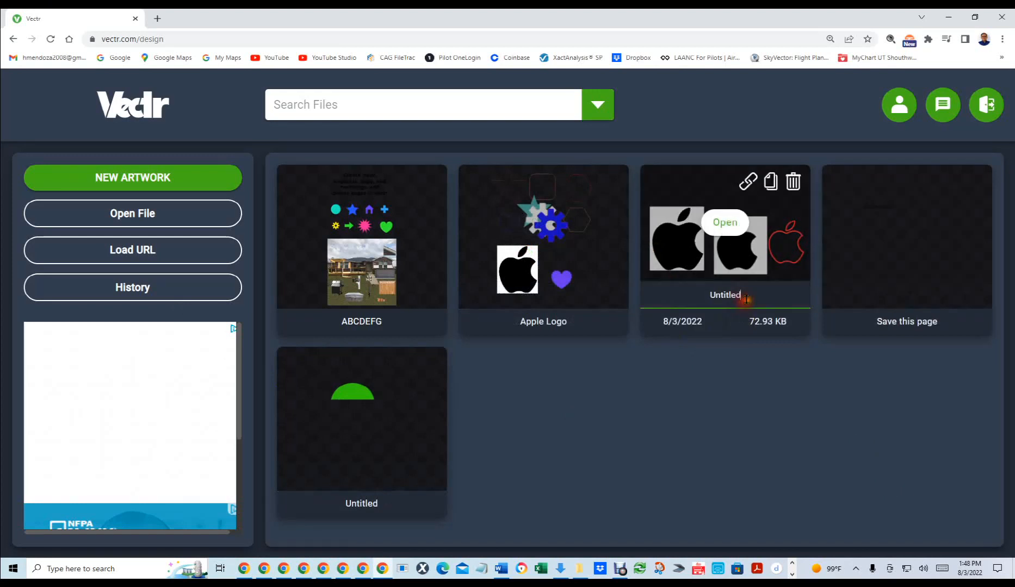
type("Apple #2")
Permanently delete the untitled file containing the green half circle
left_click(389, 477)
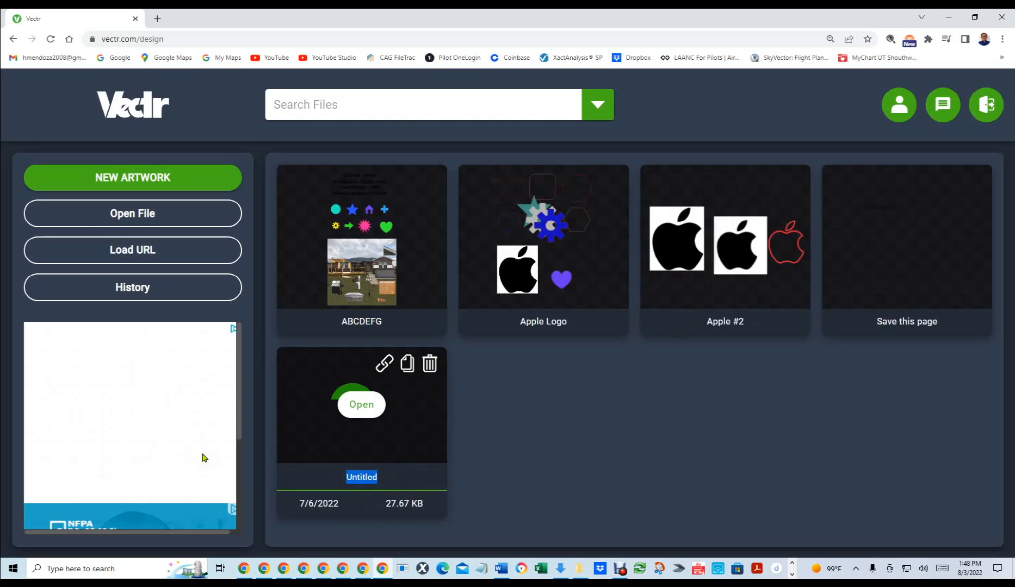
left_click(431, 364)
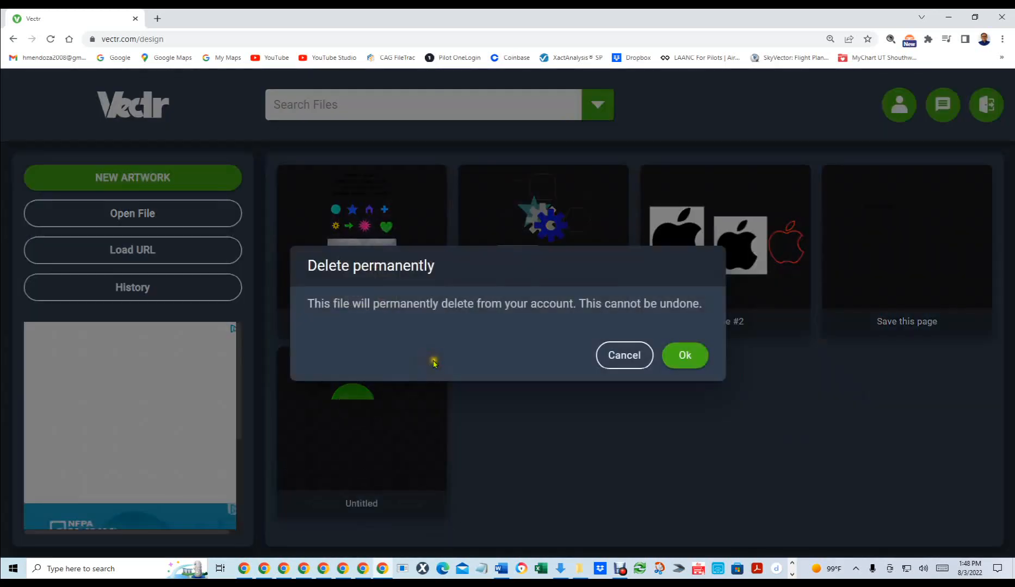
left_click(686, 355)
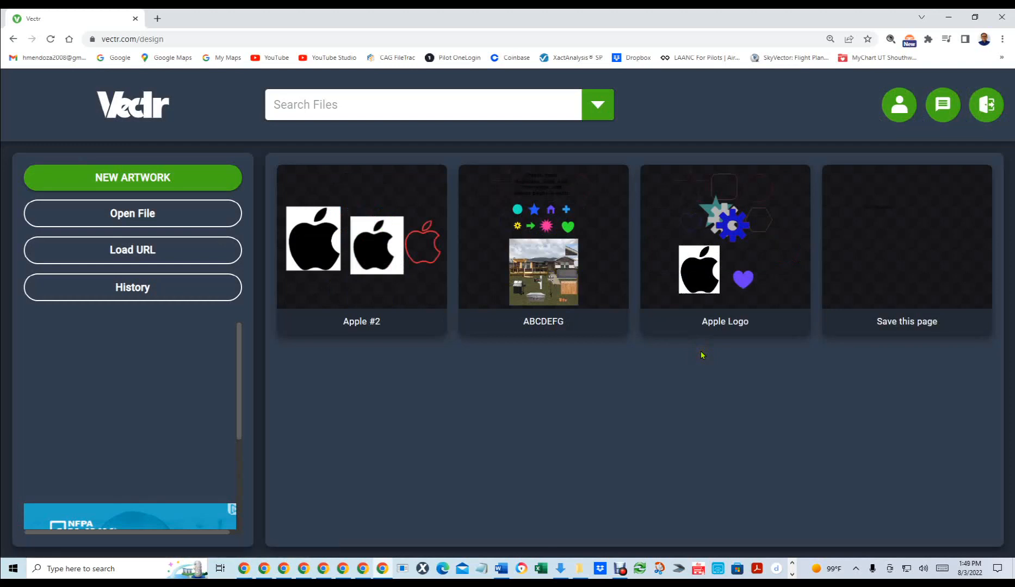
Start a new artwork and set its units to Inches
mouse_move(660, 294)
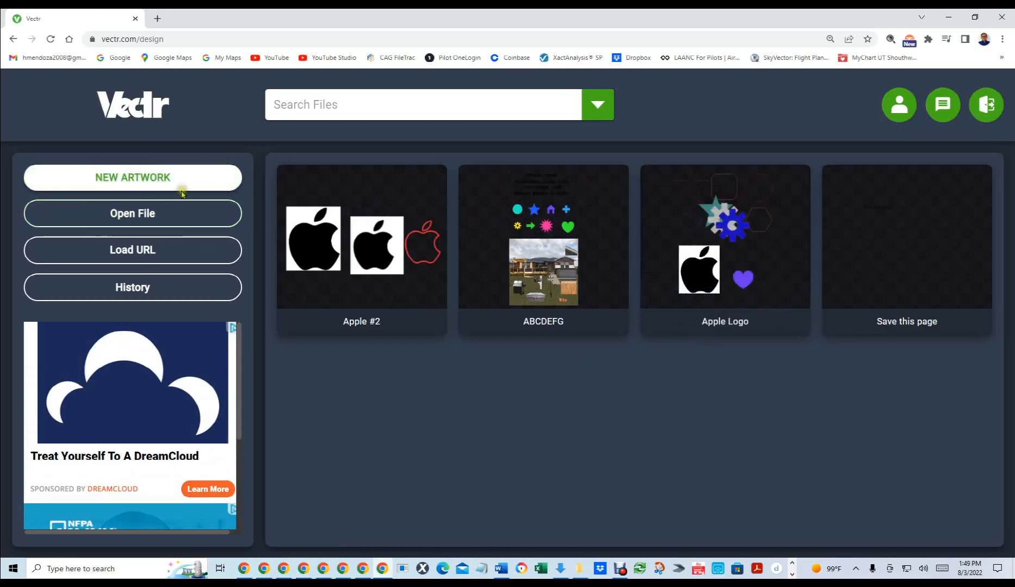
mouse_move(366, 330)
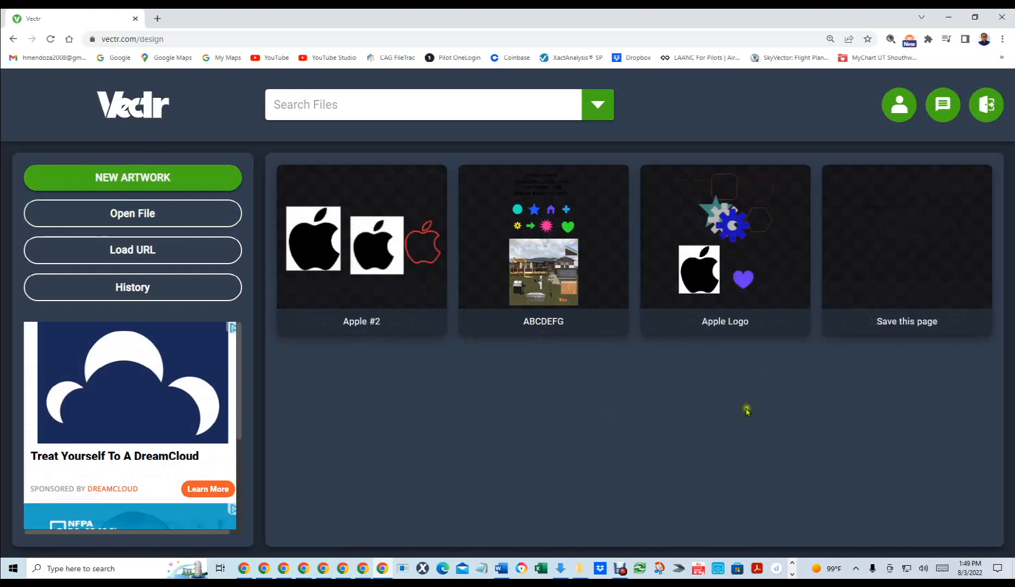
left_click(126, 178)
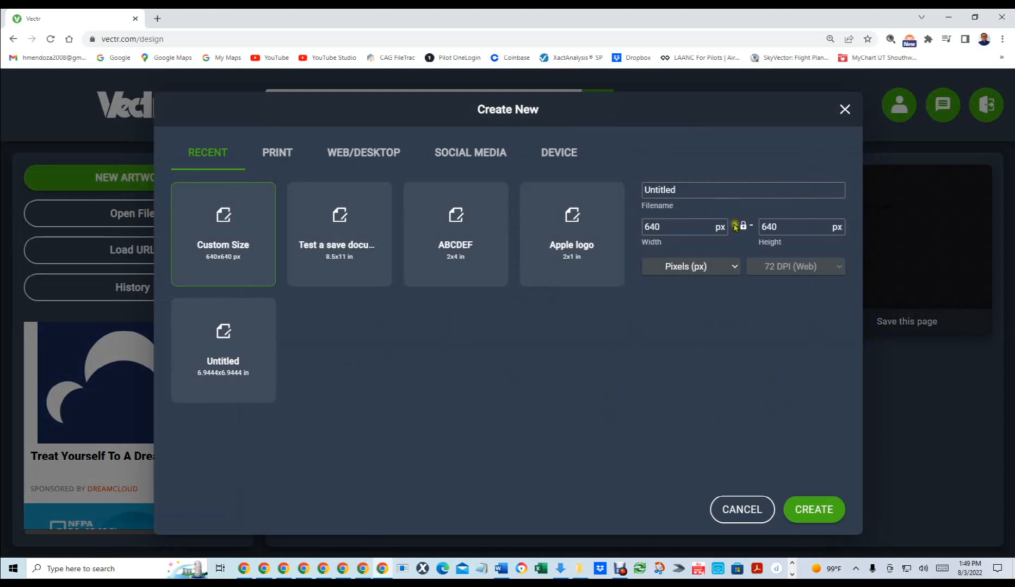
left_click(727, 270)
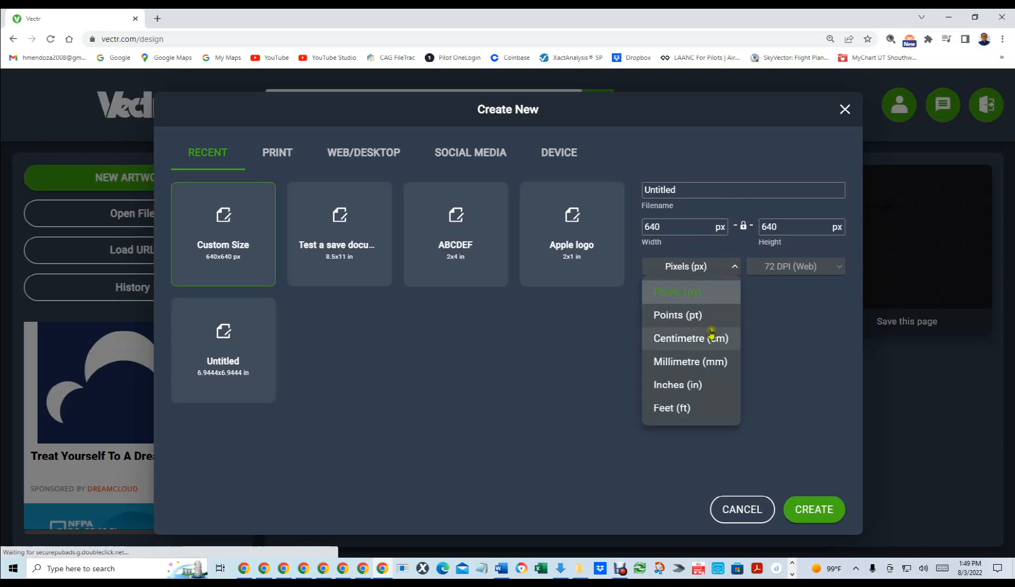
left_click(684, 384)
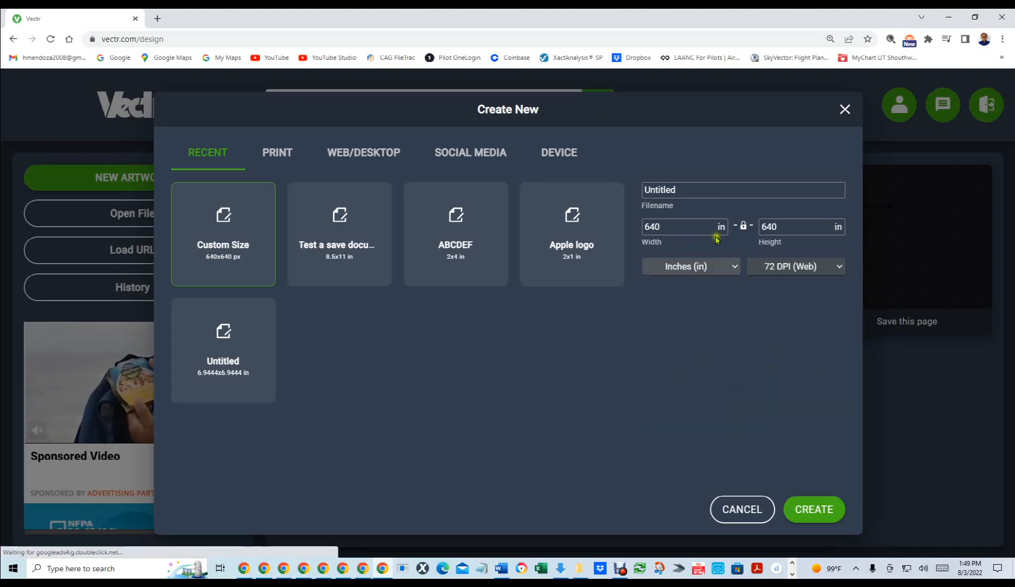
Unlock the new artwork's proportions and set its width to 8.5 in and its height to 11 in
left_click(744, 228)
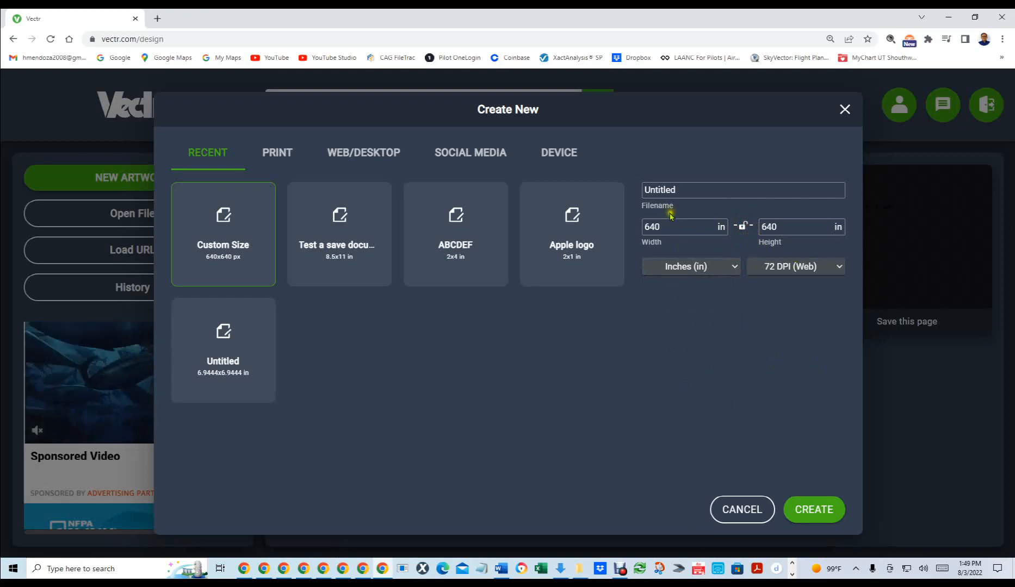
left_click_drag(672, 226, 627, 223)
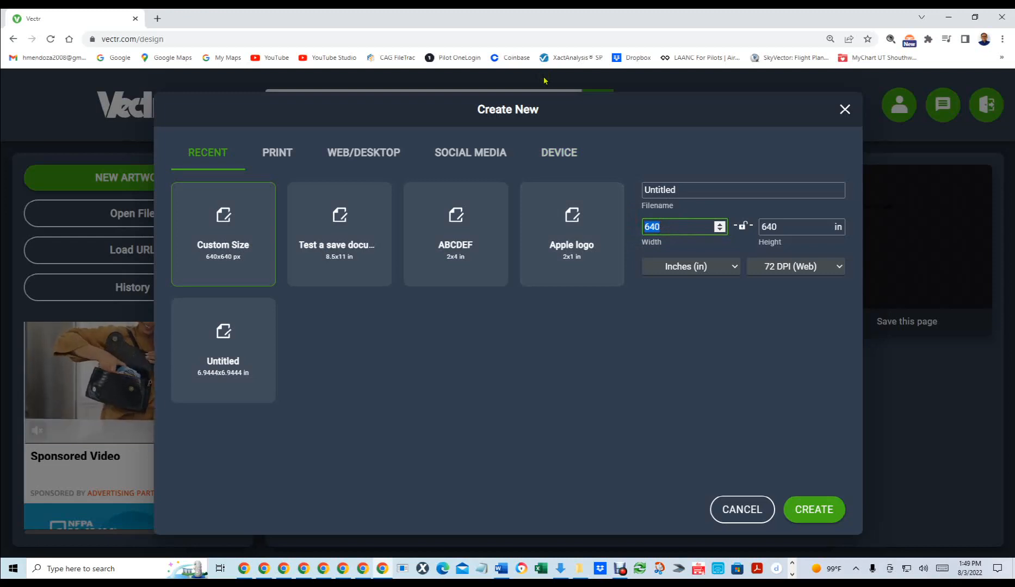
type("8.5")
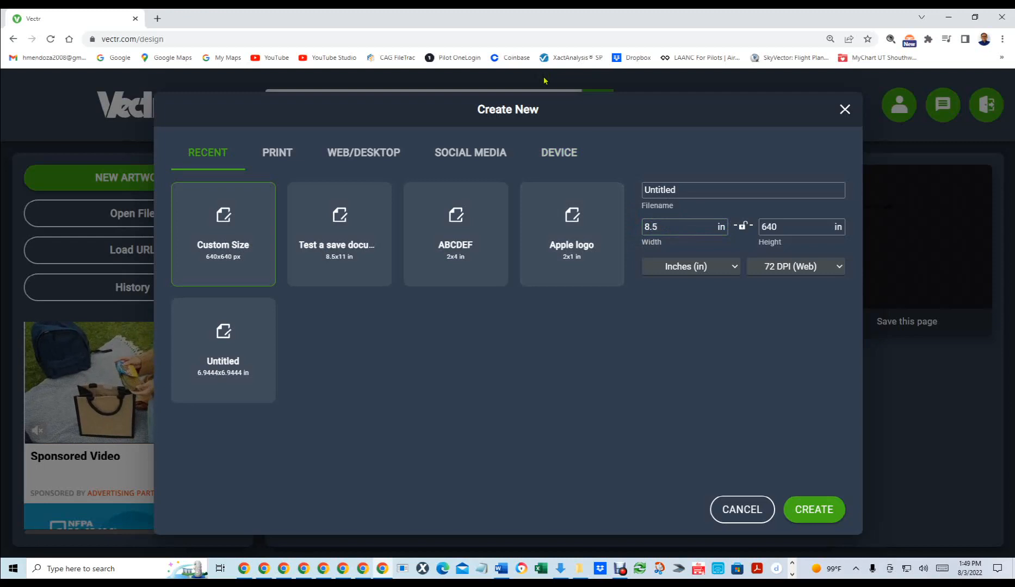
left_click_drag(793, 228, 710, 209)
type("11")
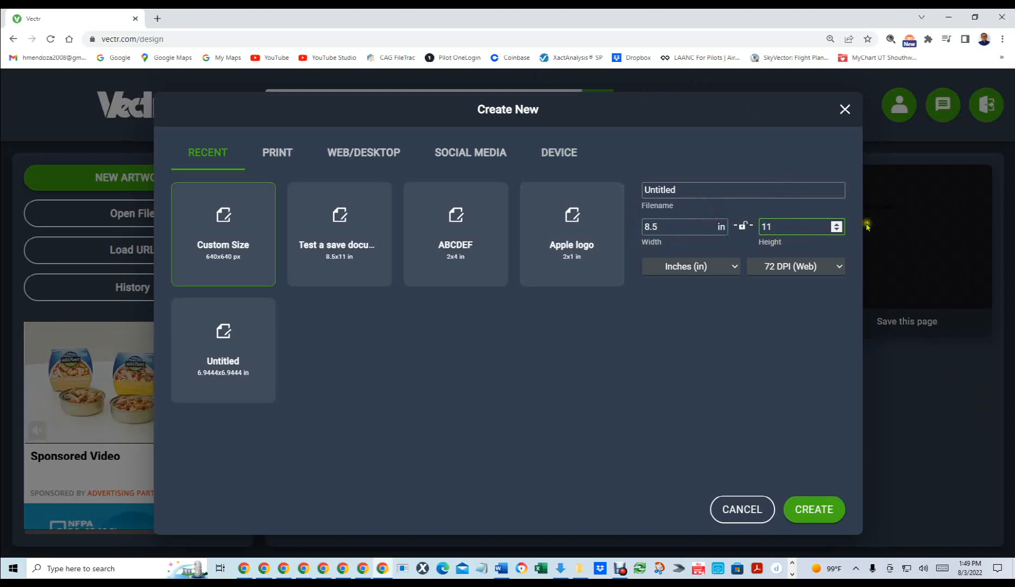
Name the new artwork 8.5 X 11 Document and create it
left_click_drag(691, 192, 540, 166)
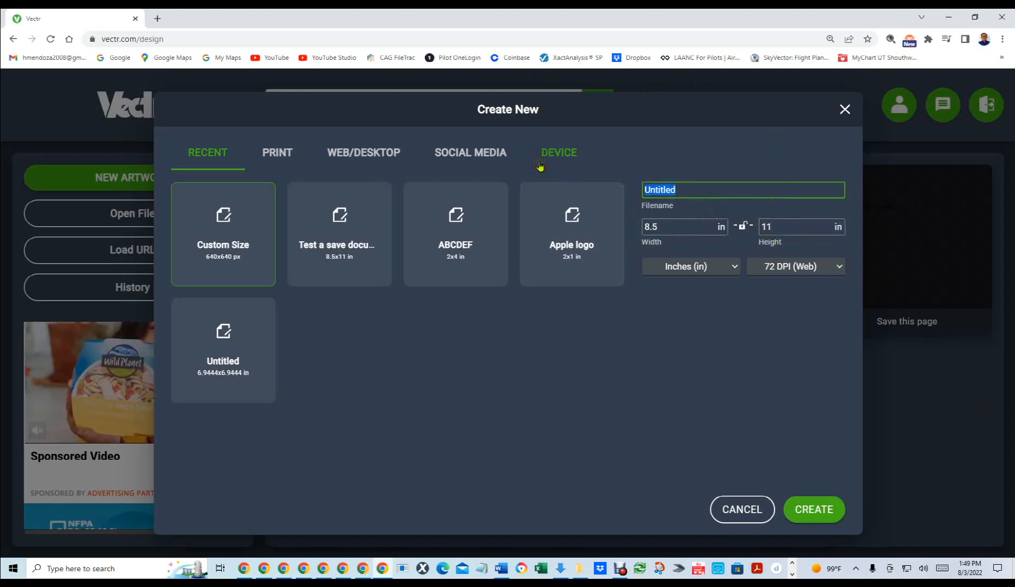
type("8.5 X 11 Document")
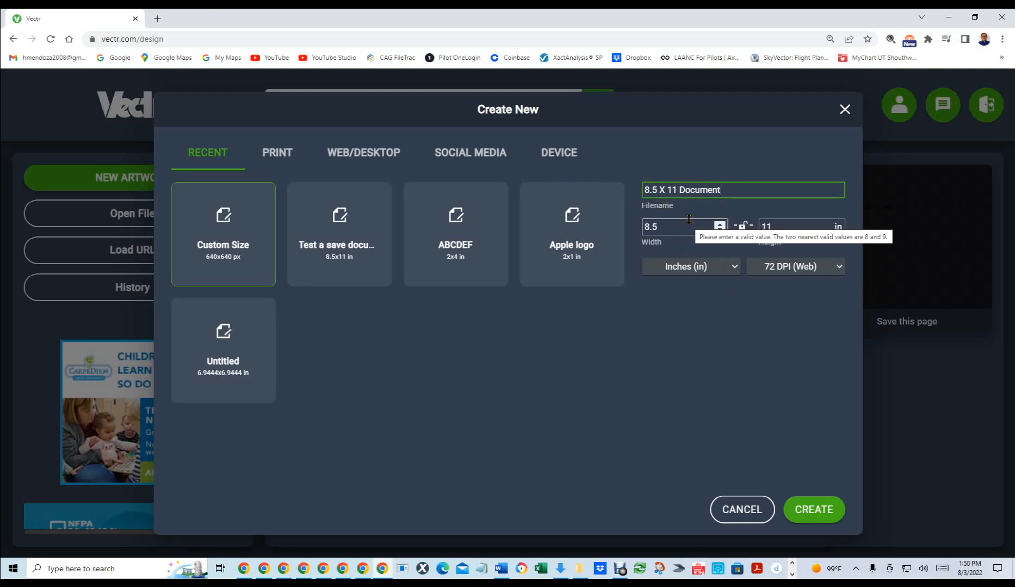
left_click(817, 506)
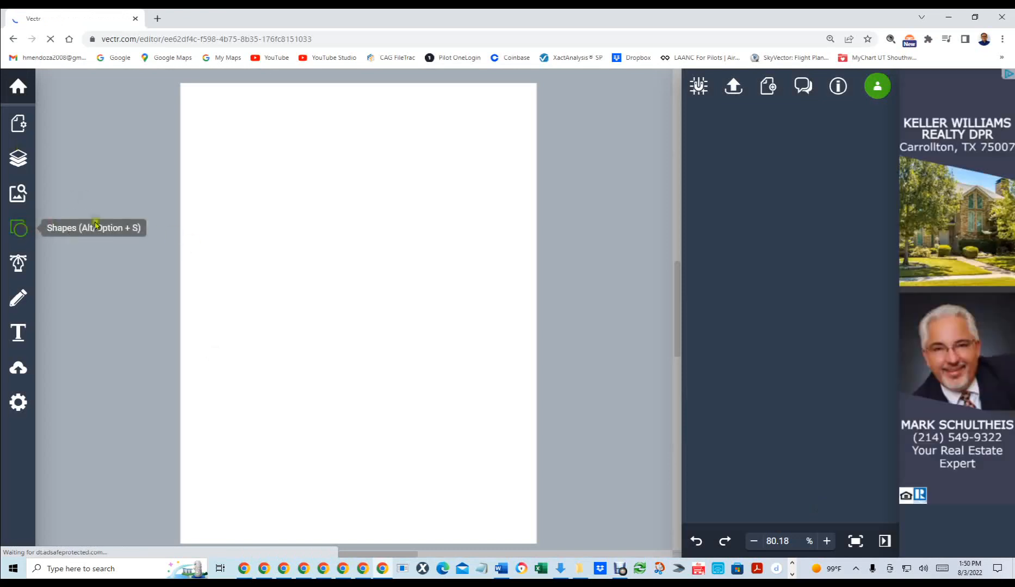
Draw an X shape about 3.76 in wide and high in the page's upper part
left_click(49, 228)
left_click(126, 200)
left_click_drag(256, 129, 411, 246)
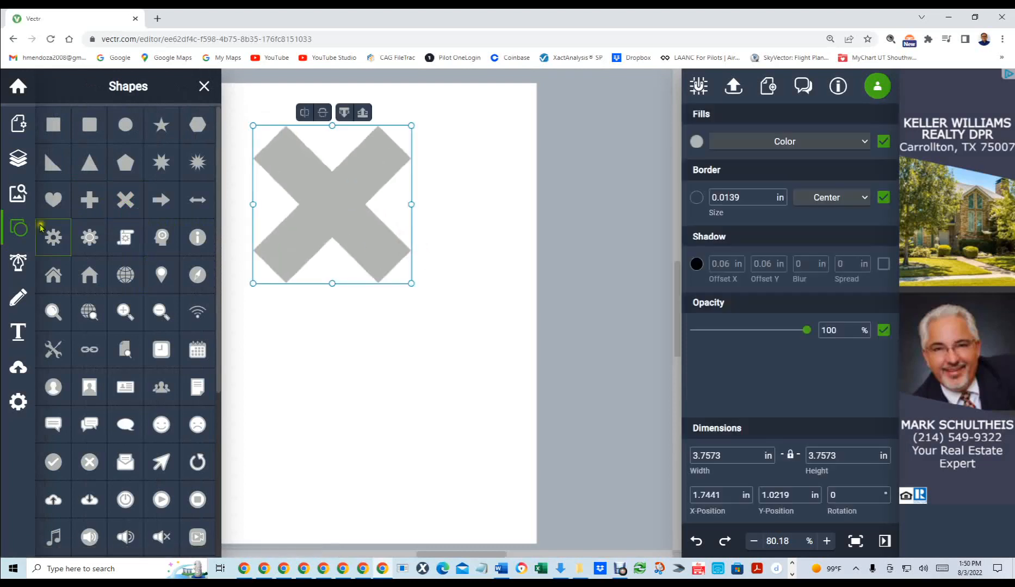
Add the red dotted arrow element below the X, about 3.98 in wide and 3.53 in high
left_click(18, 192)
left_click(71, 239)
mouse_move(259, 346)
left_mouse_down()
mouse_move(385, 389)
mouse_move(437, 428)
mouse_move(427, 424)
left_mouse_up()
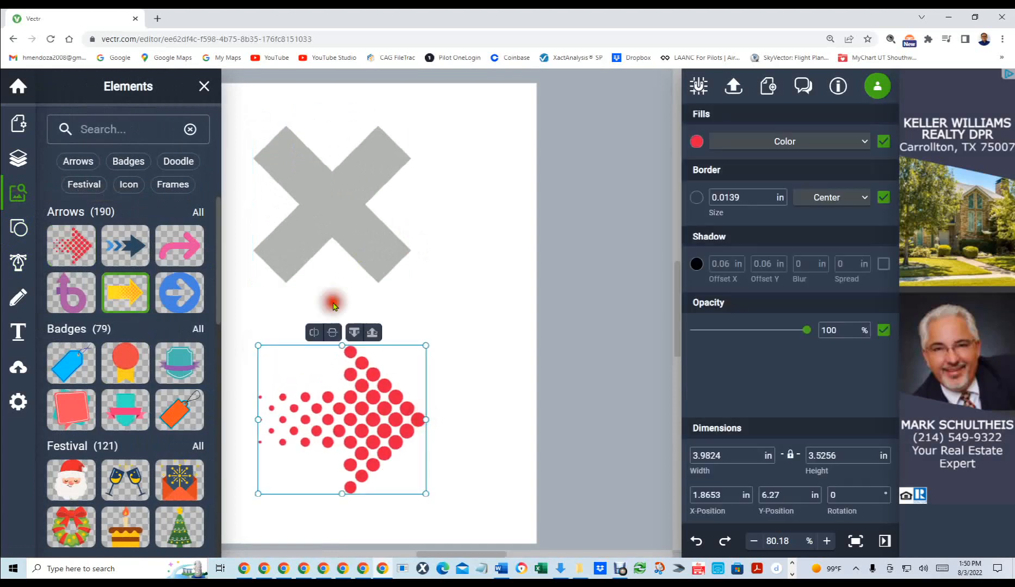
Add the yellow dotted arrow element, about 3.76 in wide and 2.98 in high, and move it inward over the page
left_click(125, 293)
left_click_drag(492, 154, 505, 283)
left_click_drag(536, 218, 430, 206)
Arrange the grey X and the yellow arrow side by side within the page, with the X on the left
left_click_drag(340, 186, 258, 189)
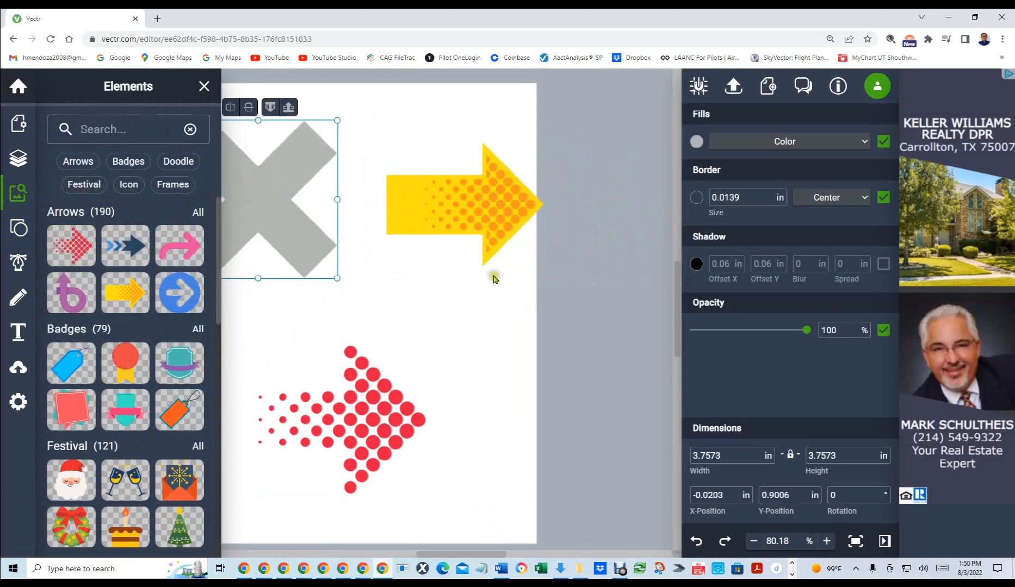
left_click_drag(491, 222, 455, 219)
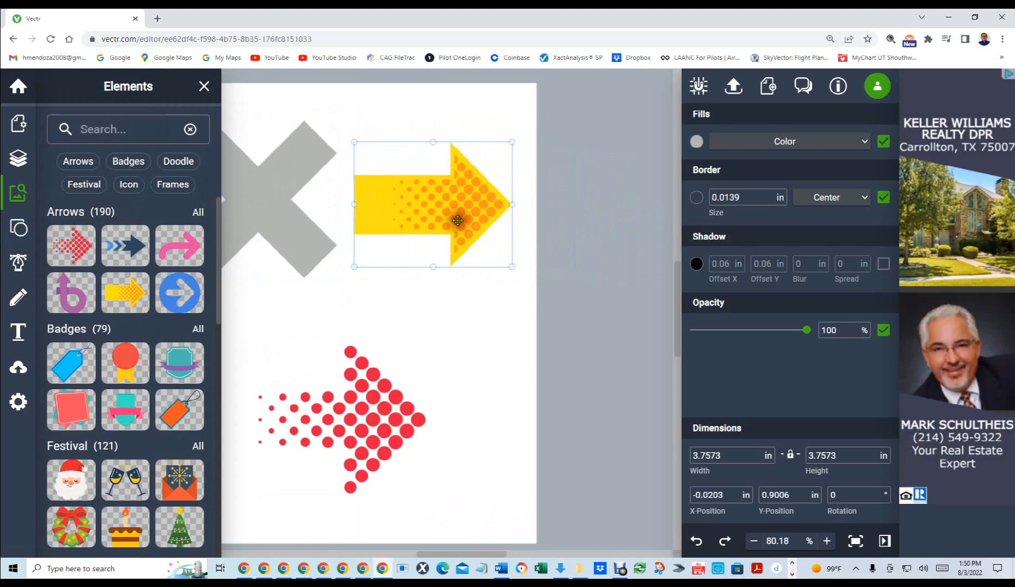
left_click(203, 86)
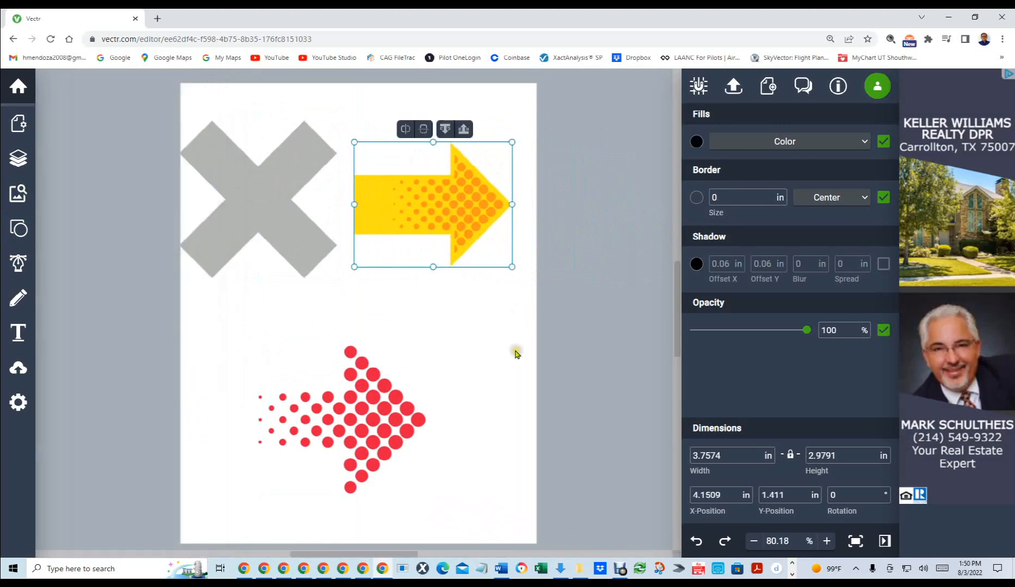
left_click(517, 353)
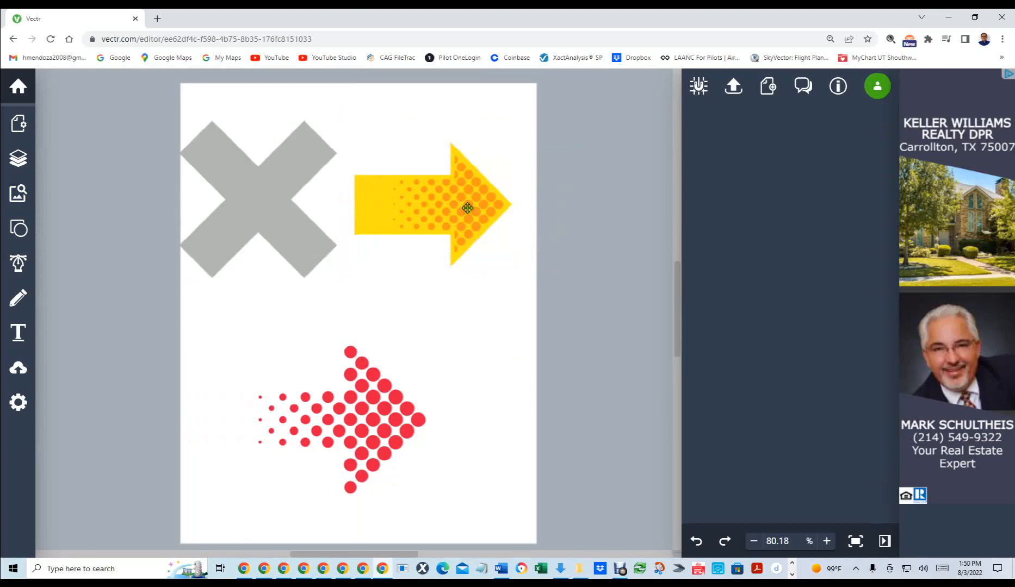
left_click_drag(267, 200, 279, 207)
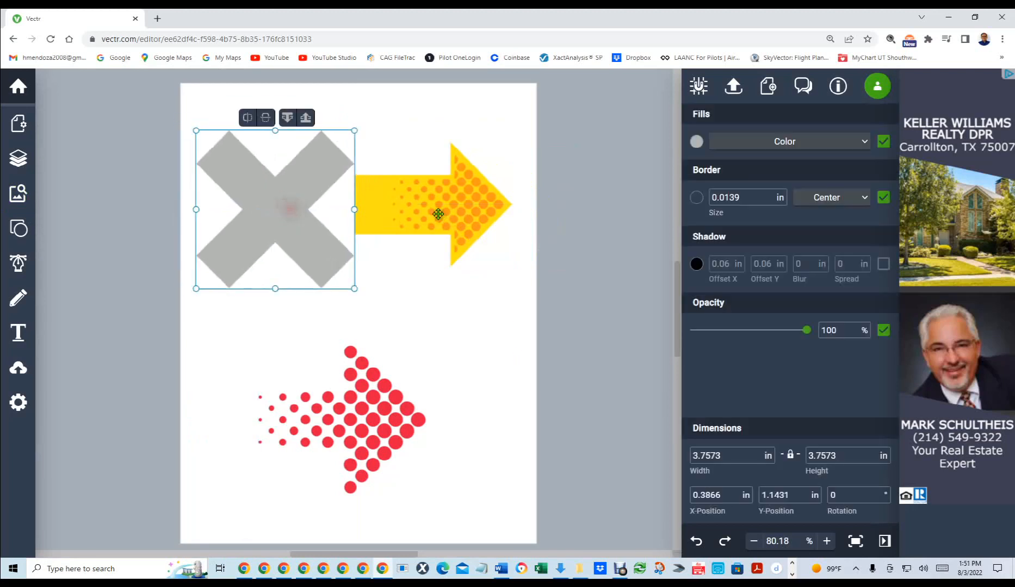
left_click_drag(442, 216, 451, 220)
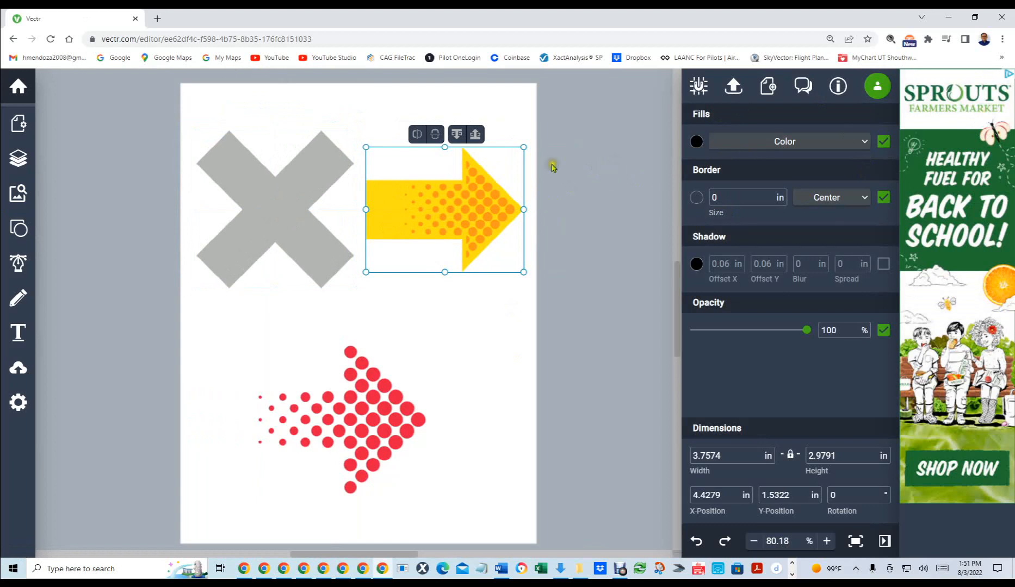
Leave the artwork by going to YouTube, and reopen the Vectr dashboard from its saved bookmark
left_click(257, 60)
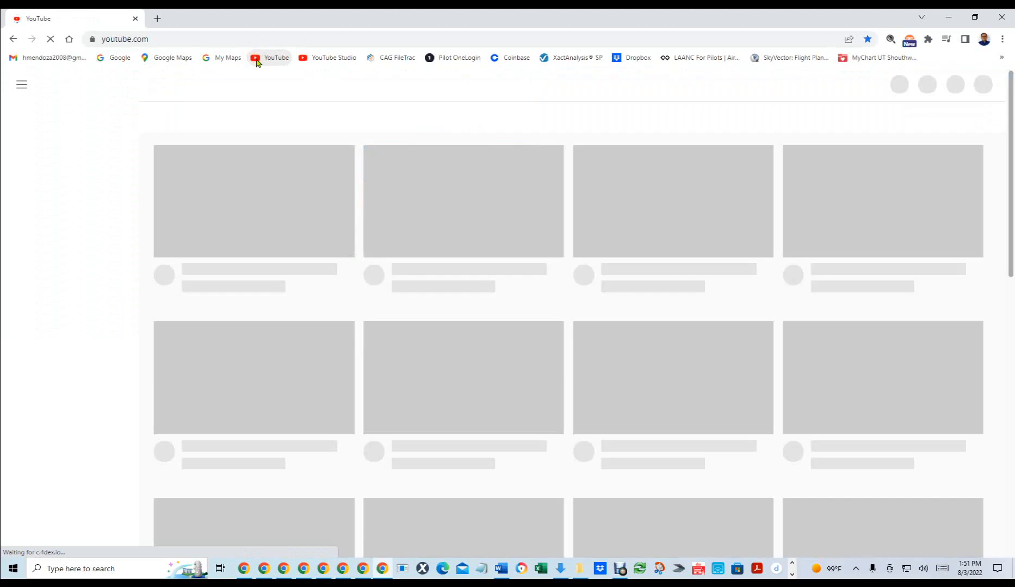
left_click(1001, 57)
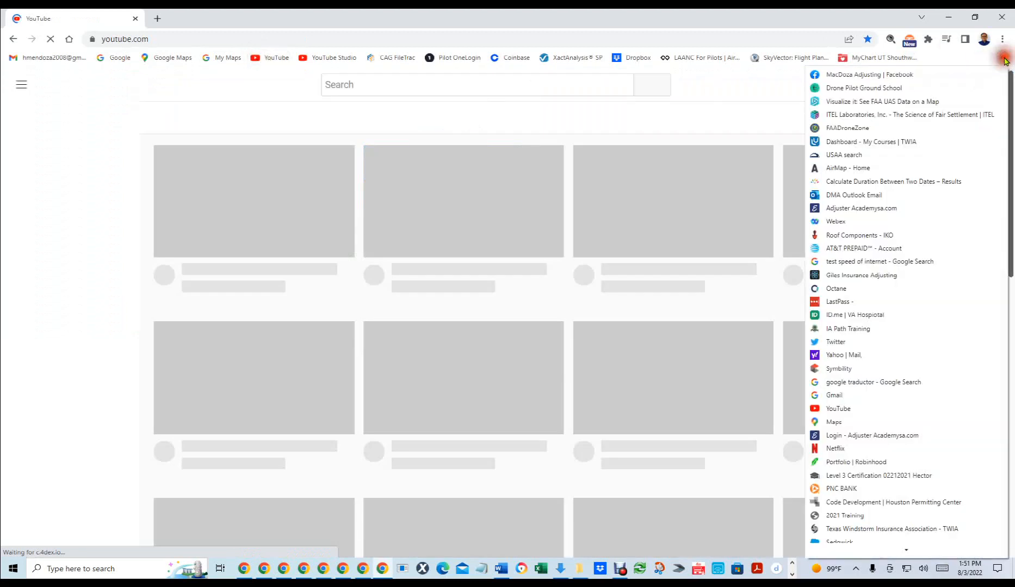
scroll(913, 428, "down", 3)
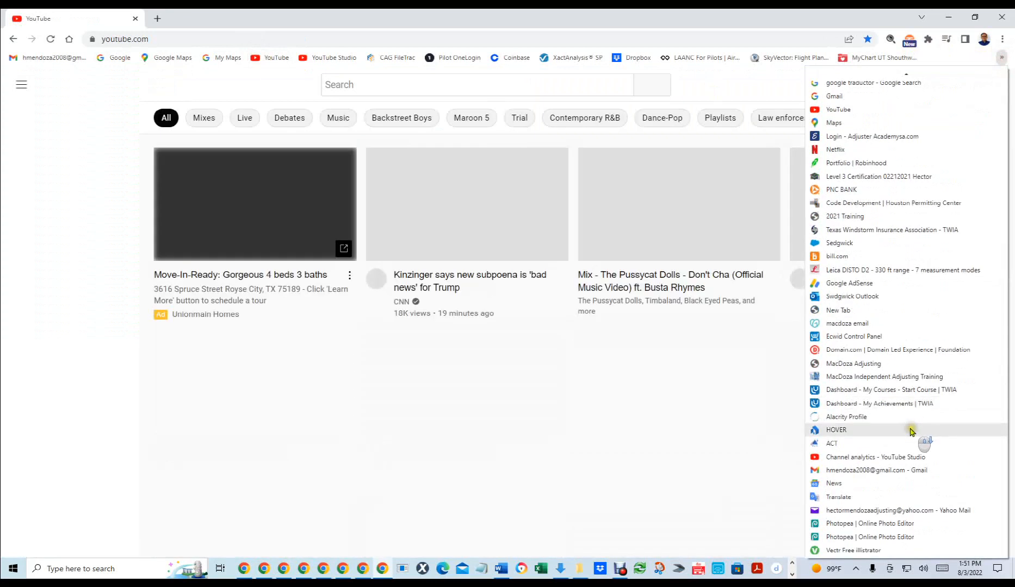
left_click(861, 551)
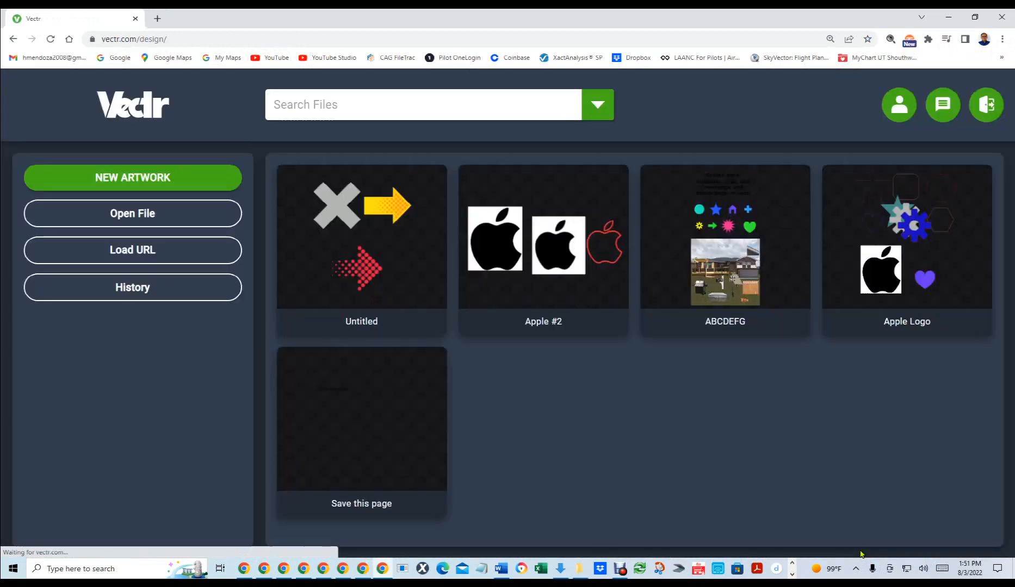
Open the name of the "Save this page" file for editing and show the details of the file with the X and arrows
mouse_move(387, 460)
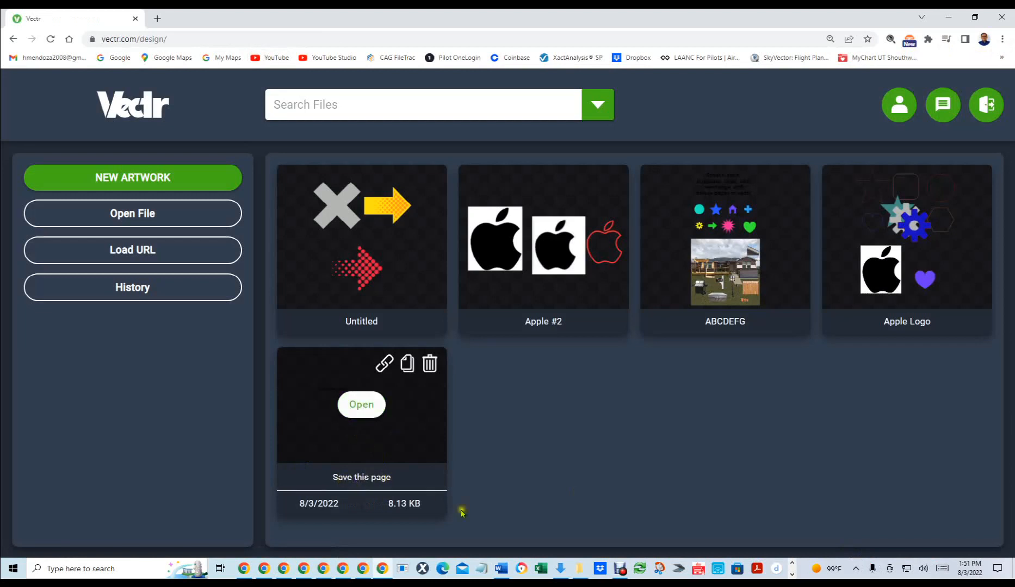
mouse_move(373, 493)
left_click(352, 475)
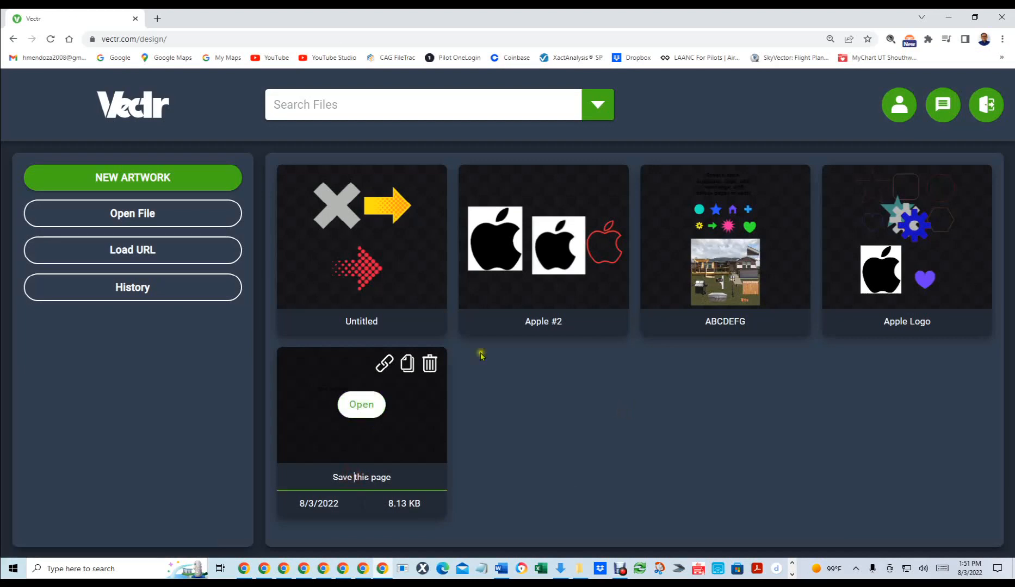
mouse_move(378, 320)
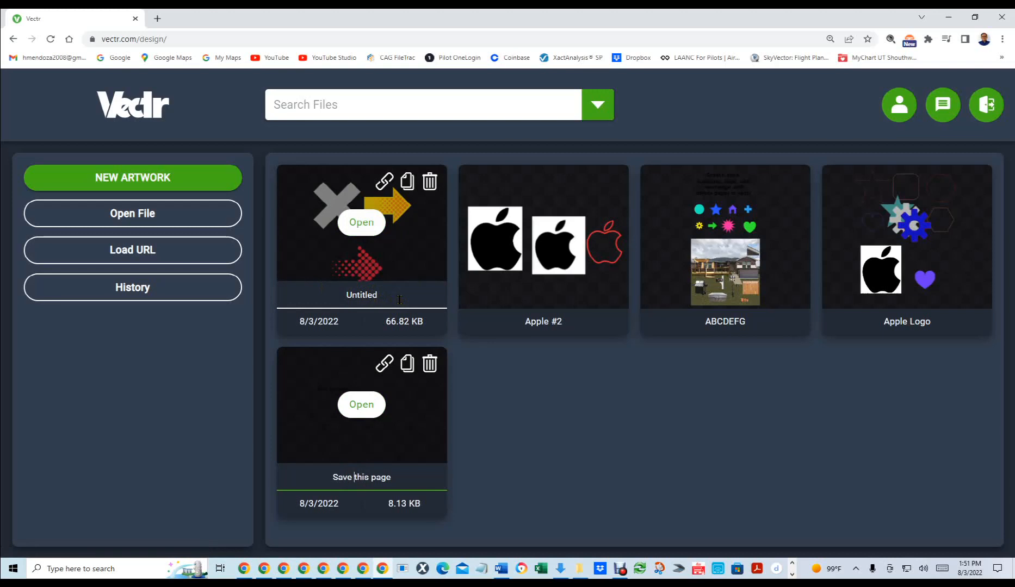
Open the untitled artwork with the X and arrows and check the filename in its page settings
left_click(365, 224)
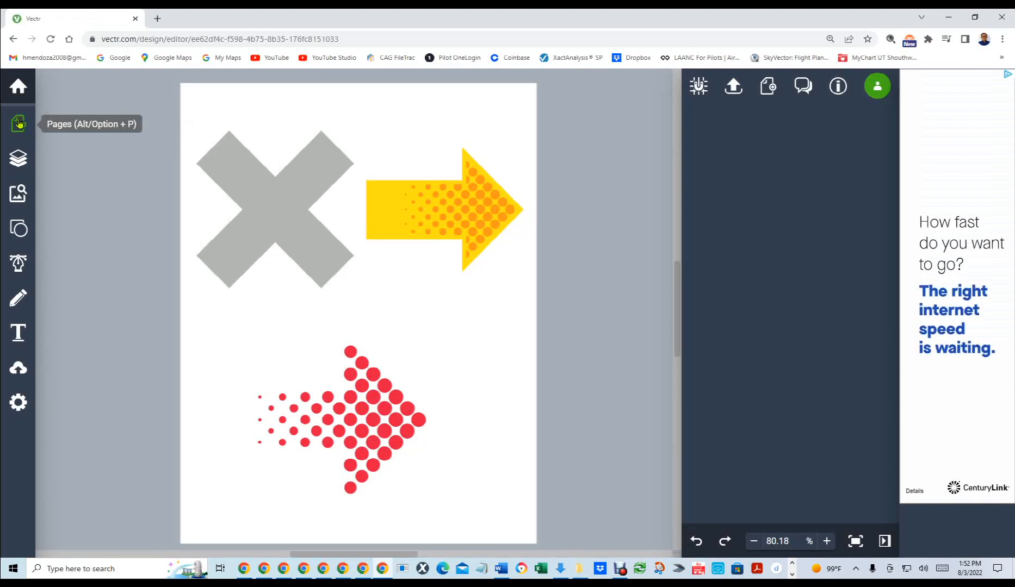
left_click(19, 124)
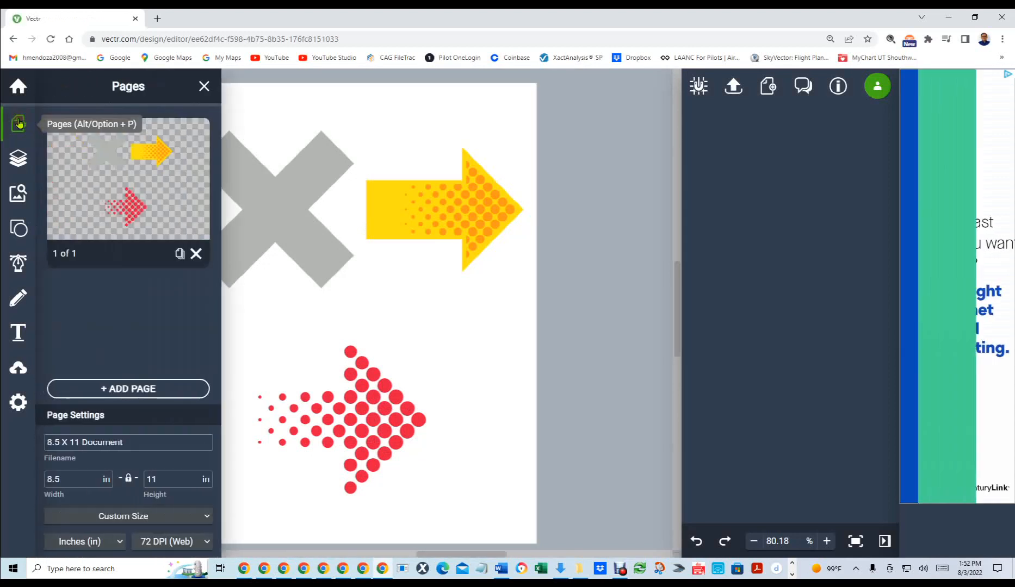
left_click_drag(143, 442, 27, 428)
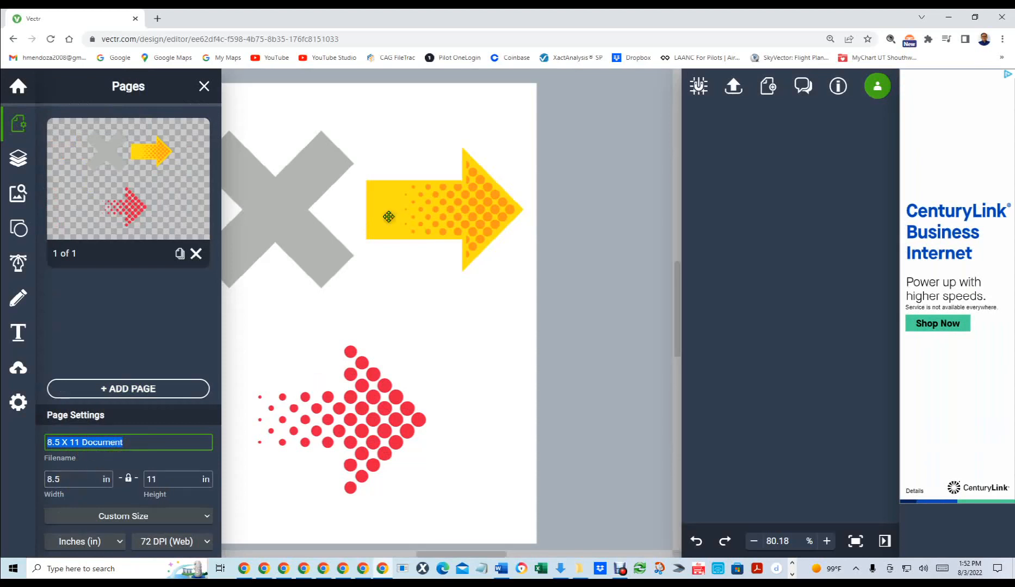
left_click(204, 87)
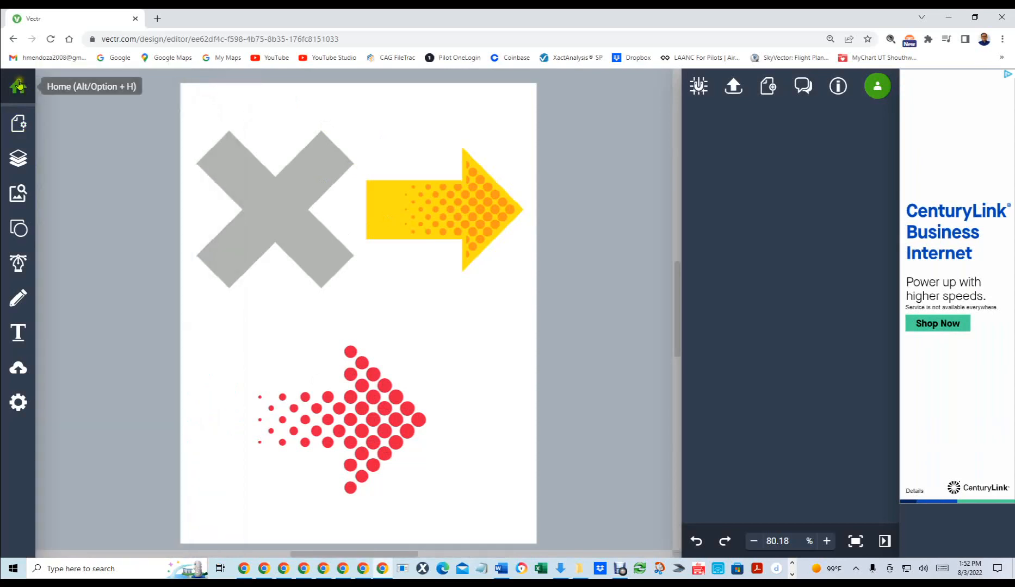
Return to the dashboard and rename the file with the X and arrows as "New file"
left_click(18, 84)
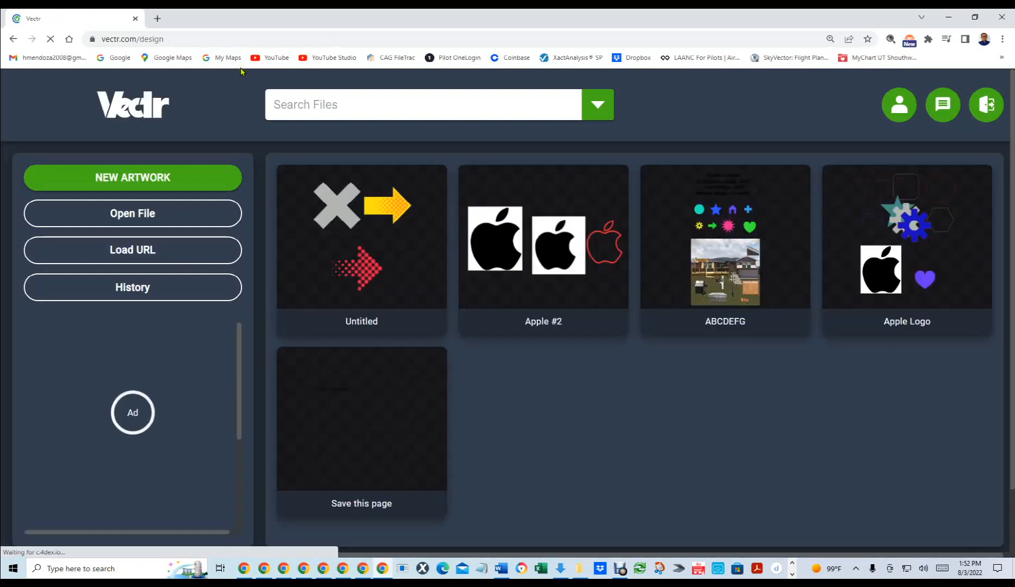
mouse_move(378, 297)
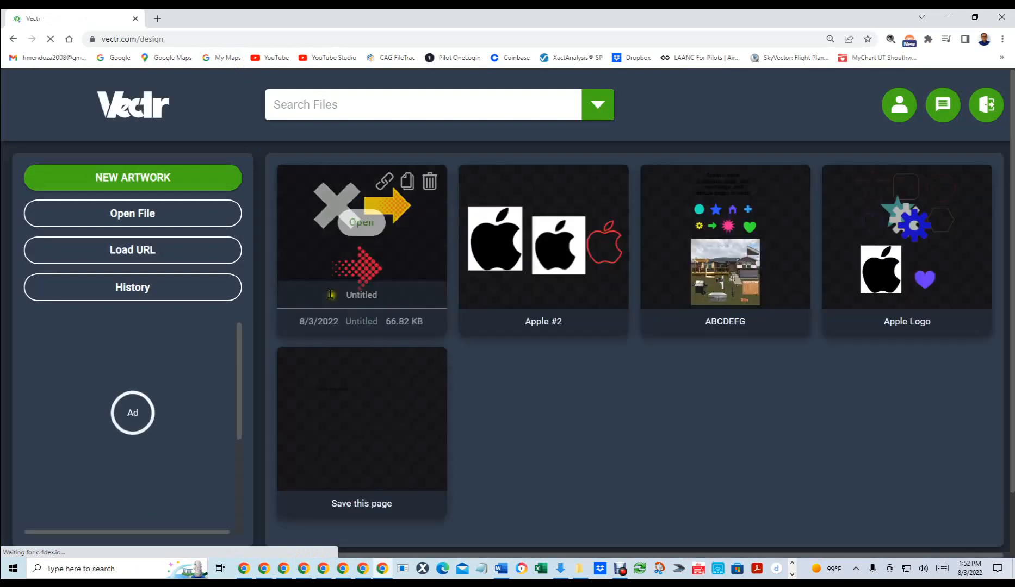
double_click(380, 294)
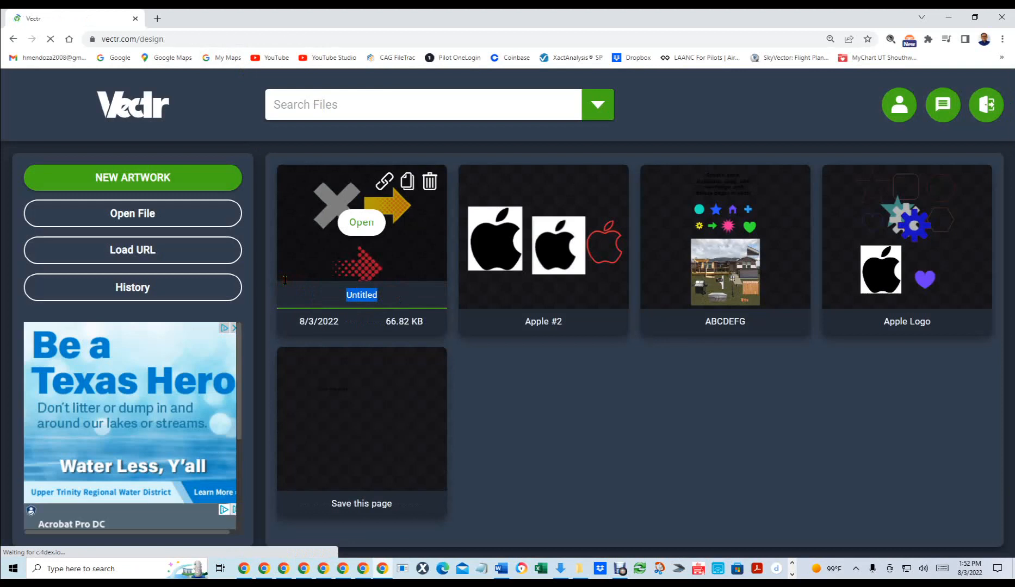
type("New ")
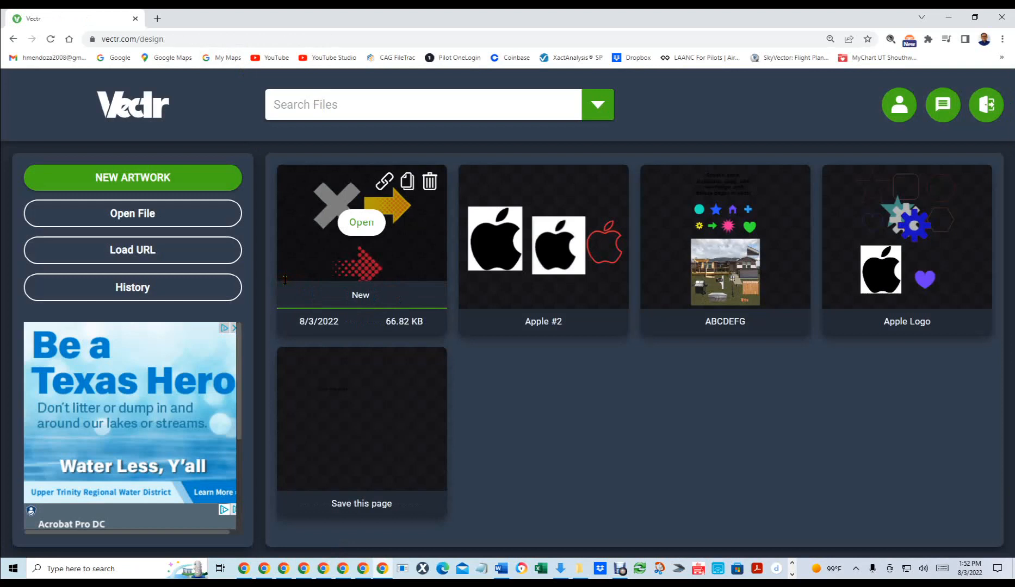
type("file")
left_click(520, 378)
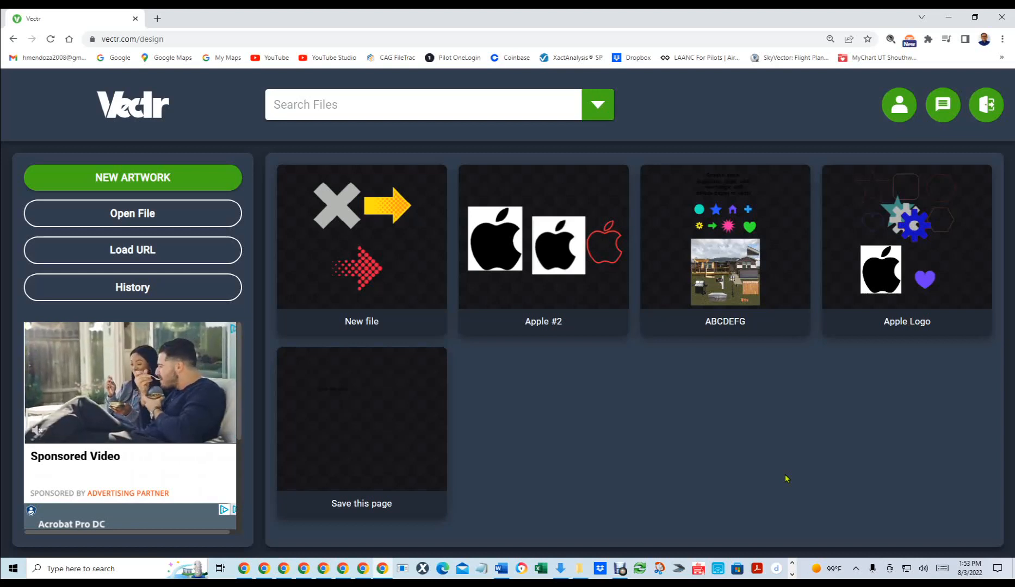
Open the ABCDEFG artwork and duplicate its only page
mouse_move(725, 223)
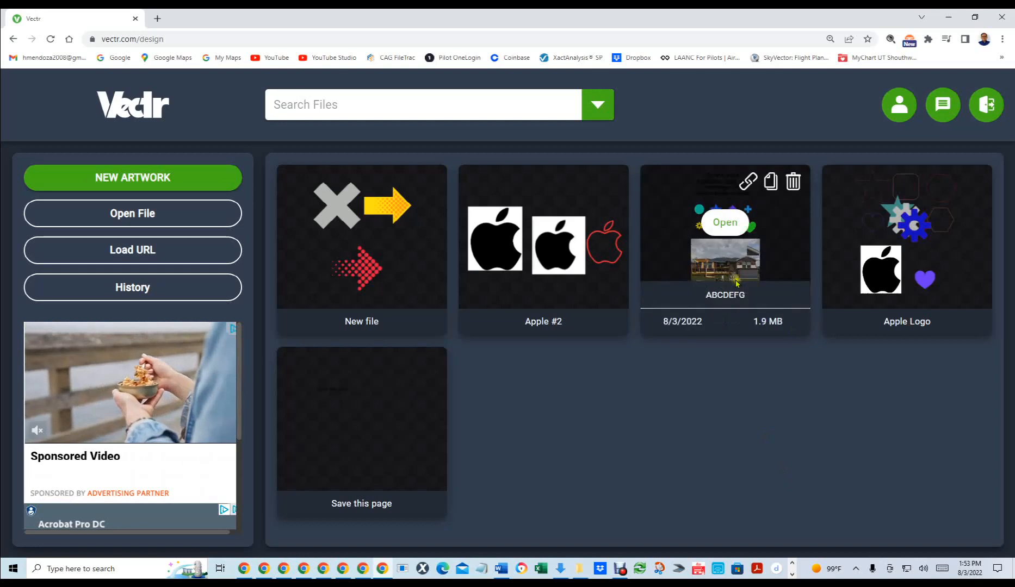
left_click(731, 224)
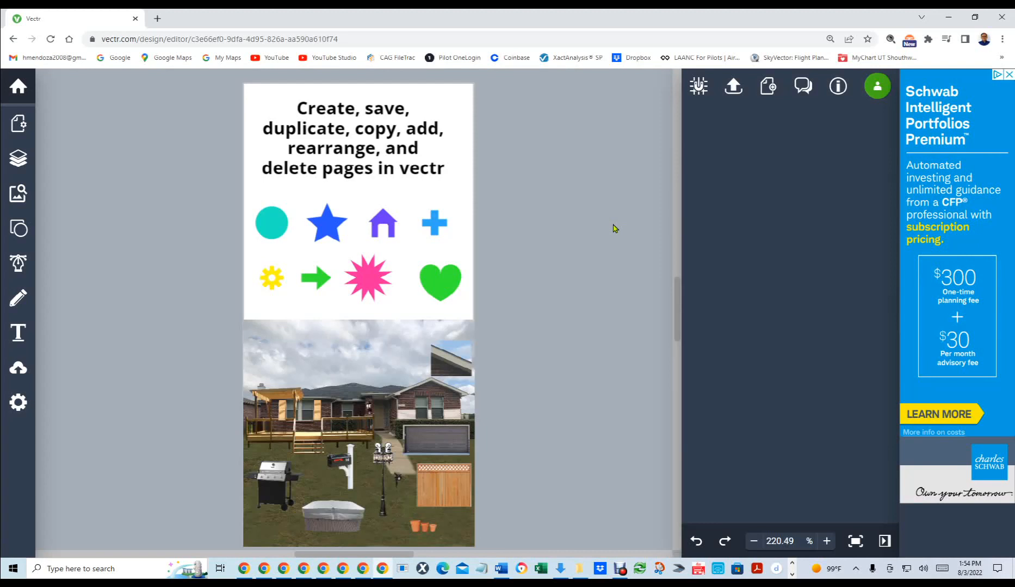
left_click(571, 243)
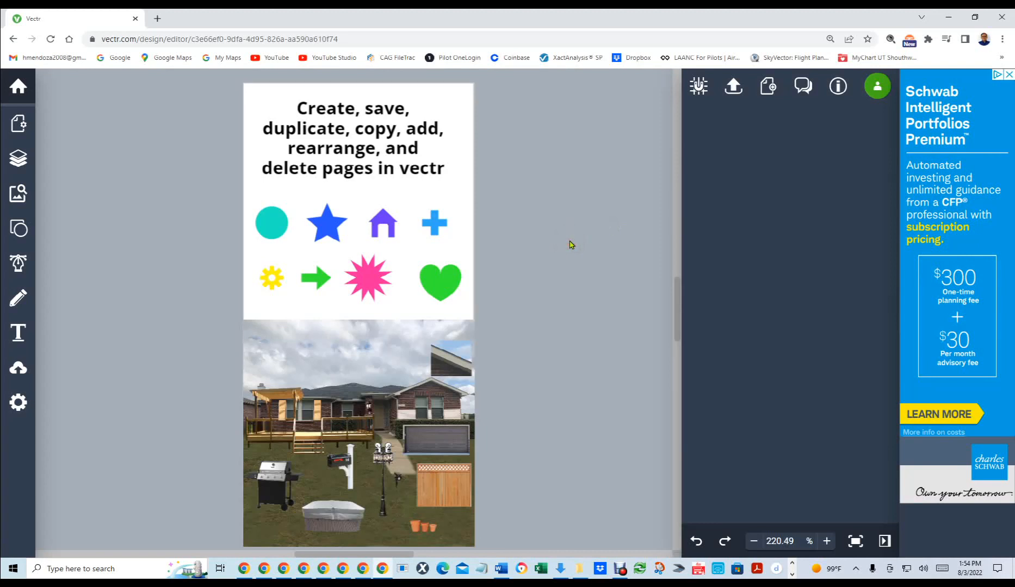
scroll(553, 357, "down", 1)
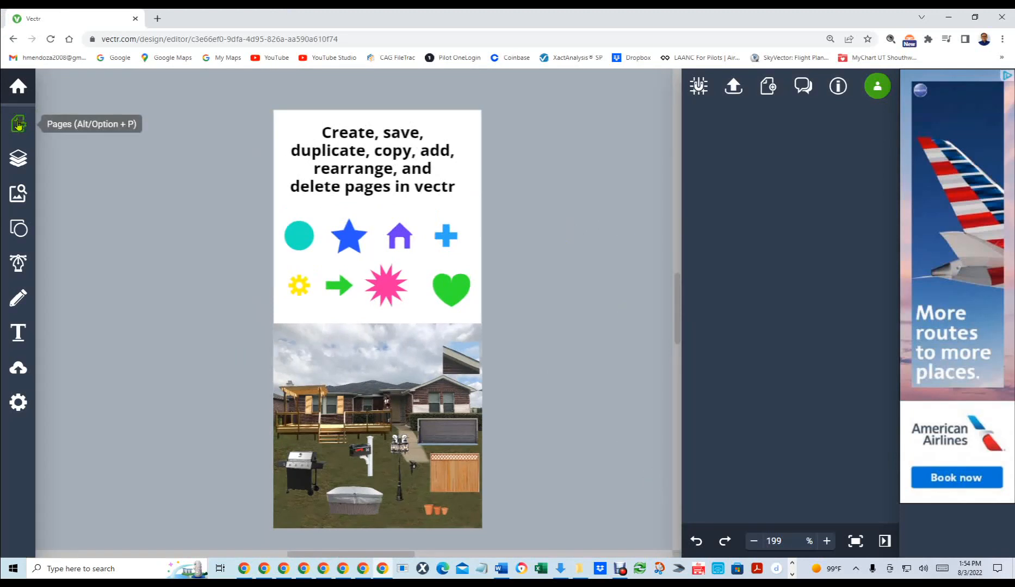
left_click(18, 124)
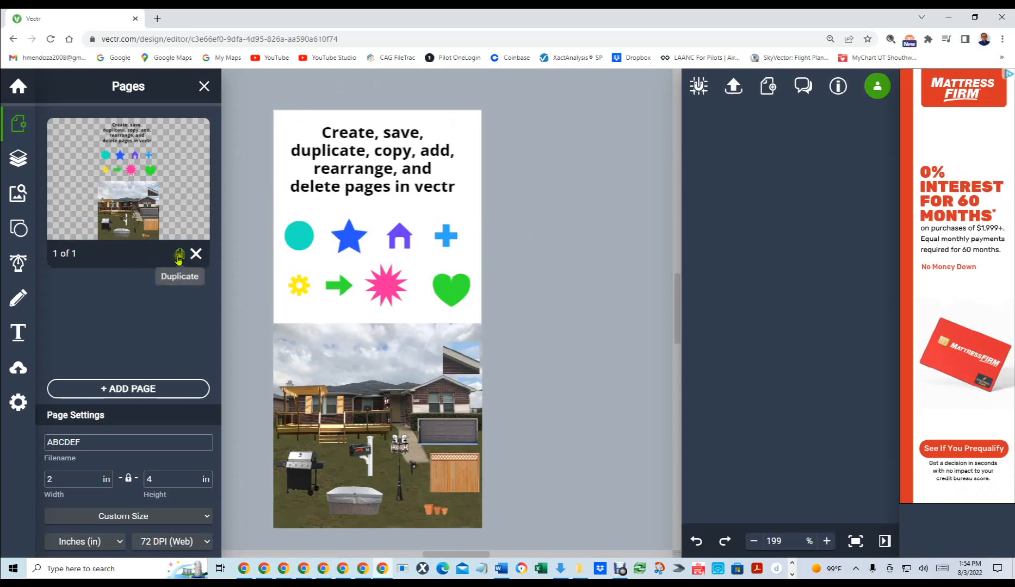
left_click(179, 255)
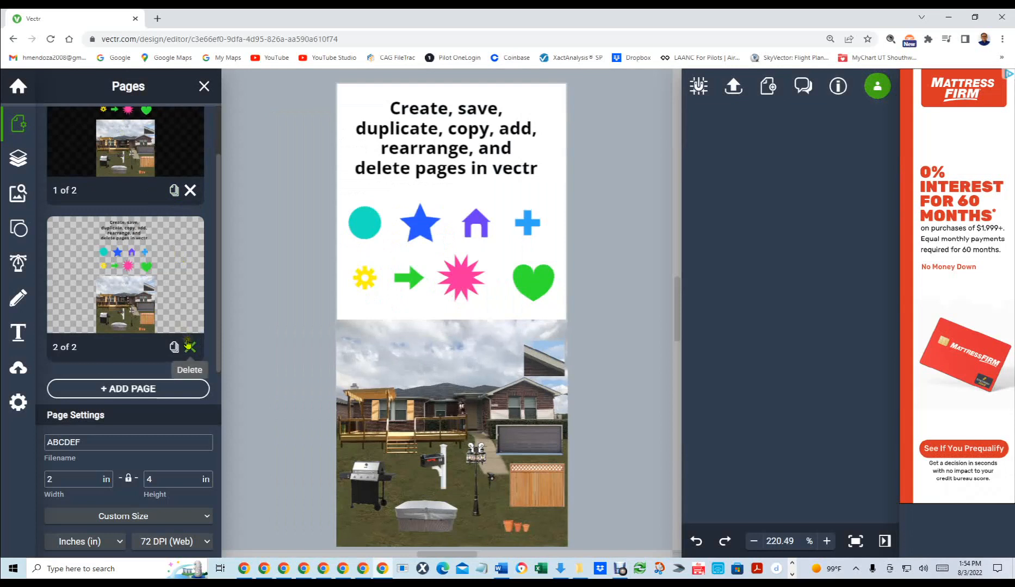
left_click_drag(145, 156, 145, 343)
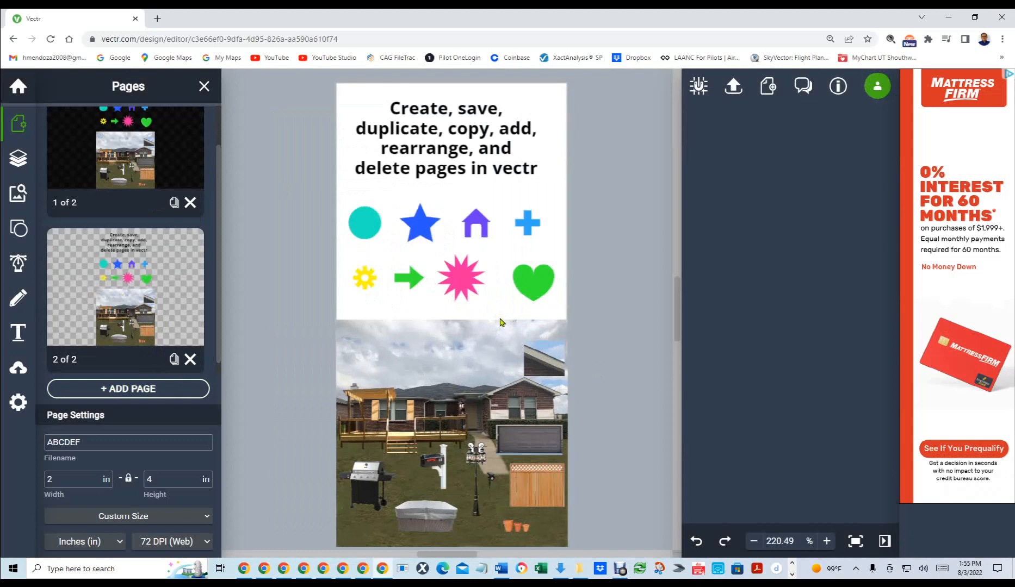
Cut the heading text on the duplicated page down to the single word "duplicate"
left_click(460, 160)
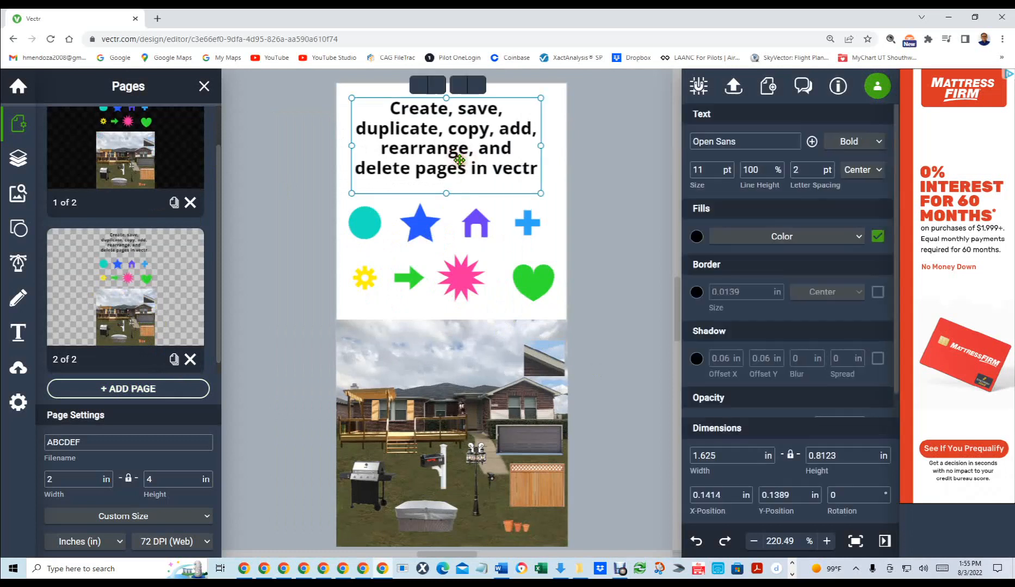
double_click(463, 167)
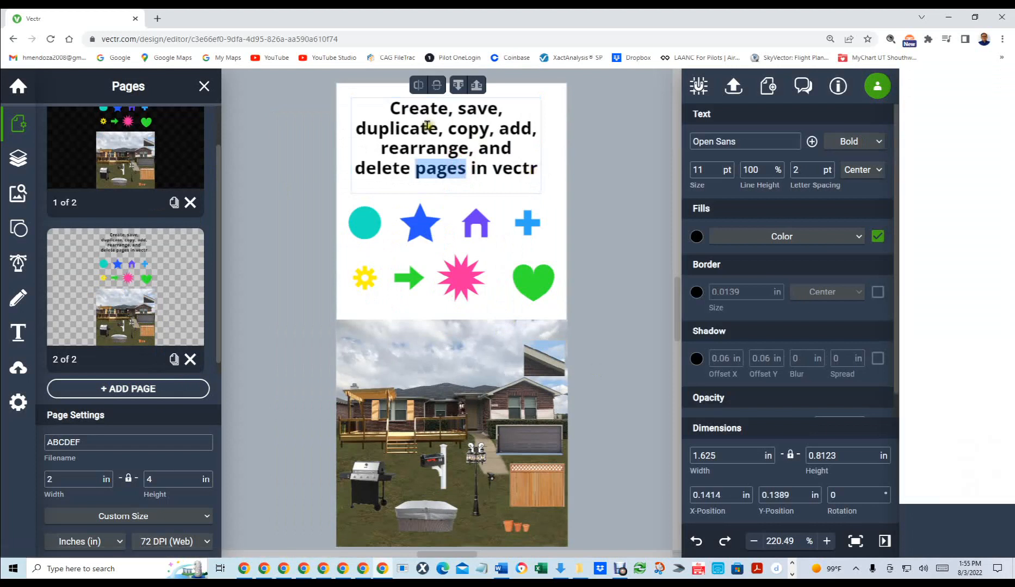
left_click_drag(389, 106, 517, 112)
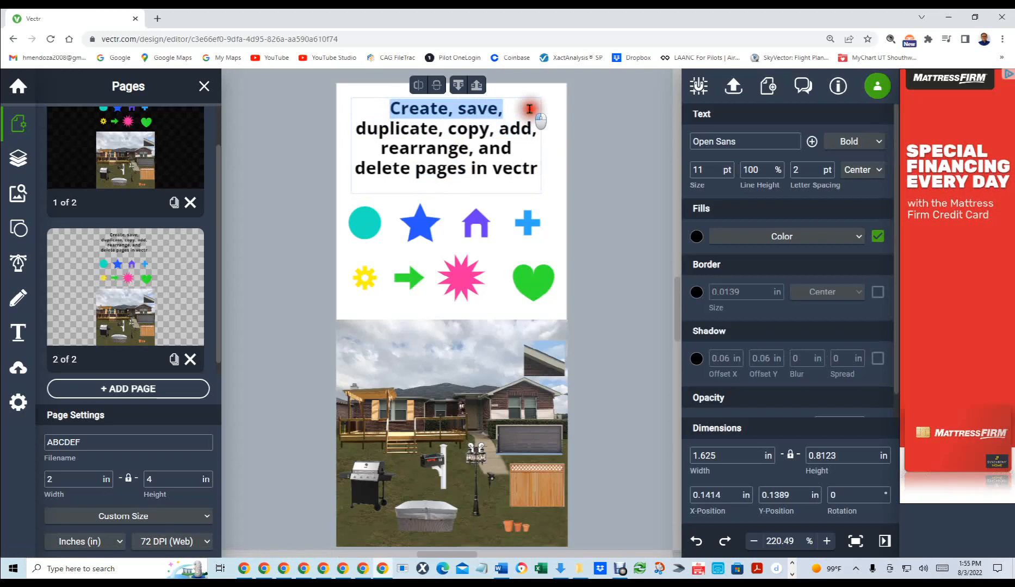
key("BackSpace")
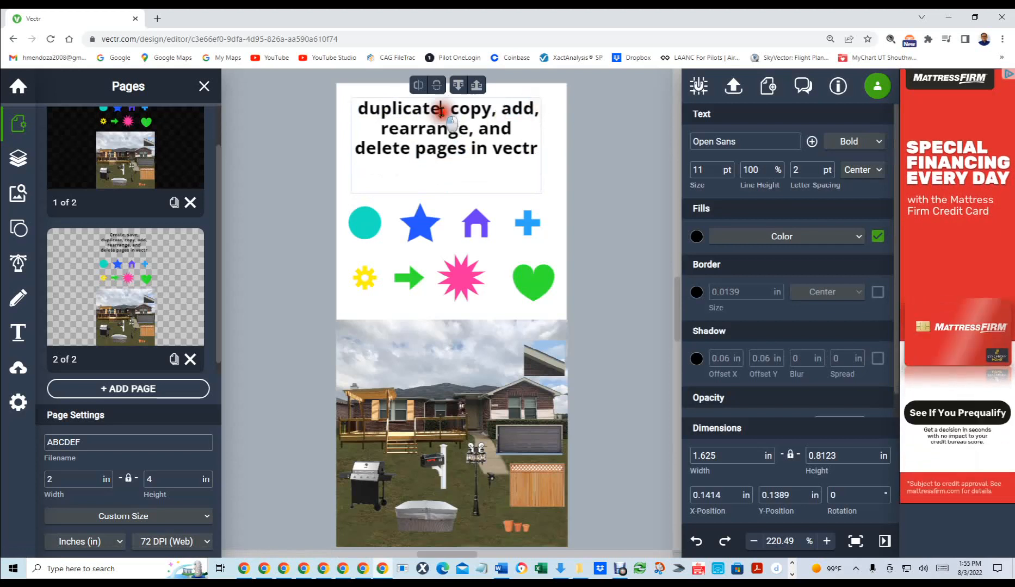
left_click_drag(441, 109, 527, 184)
key("BackSpace")
Enlarge the word "duplicate" in the second page's heading to 22 pt
left_click_drag(503, 109, 369, 86)
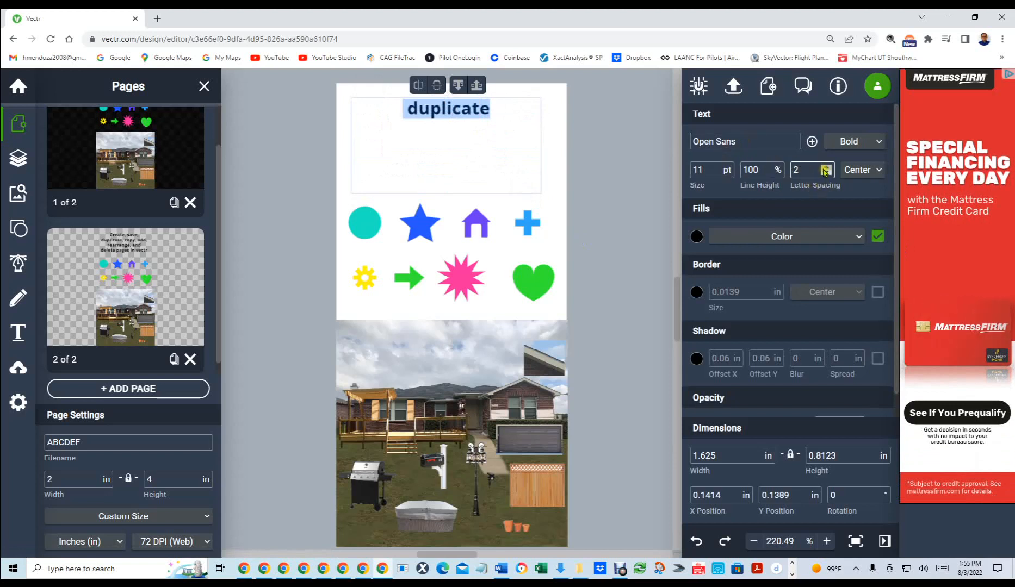
left_click(725, 167)
left_click(726, 167)
left_click(726, 167)
left_click(726, 167)
left_click(726, 168)
left_click(726, 168)
left_click(726, 168)
left_click(726, 167)
left_click(726, 167)
left_click(726, 167)
left_click(726, 168)
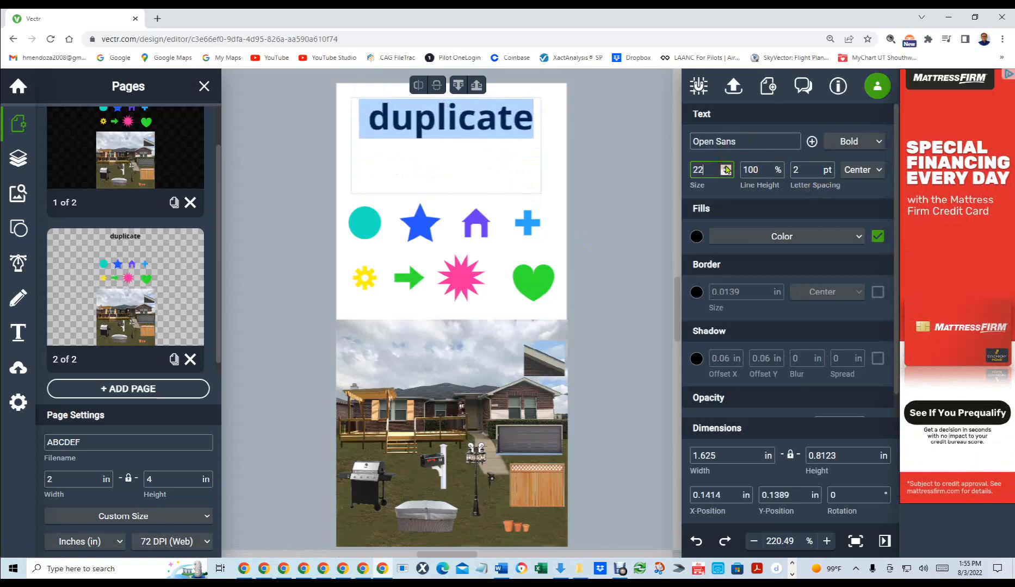
Capitalize the first letter of the second page's heading so it reads "Duplicate"
left_click_drag(389, 118, 362, 114)
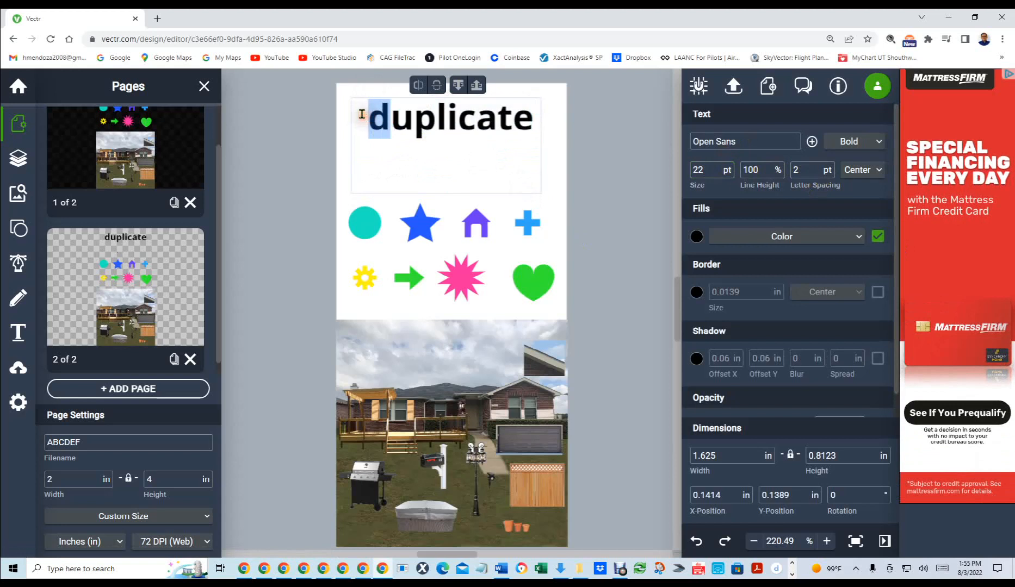
type("D")
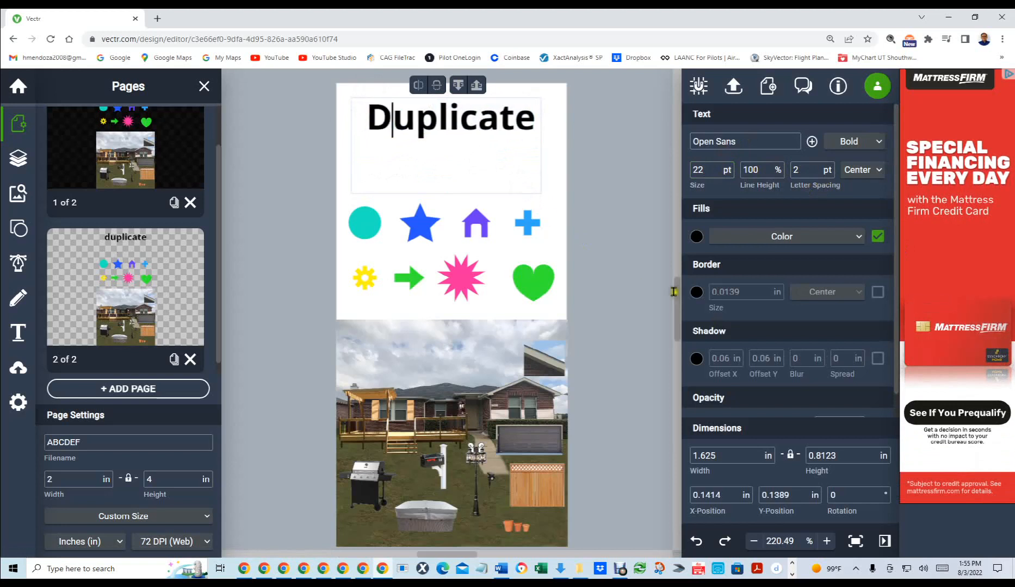
left_click(608, 256)
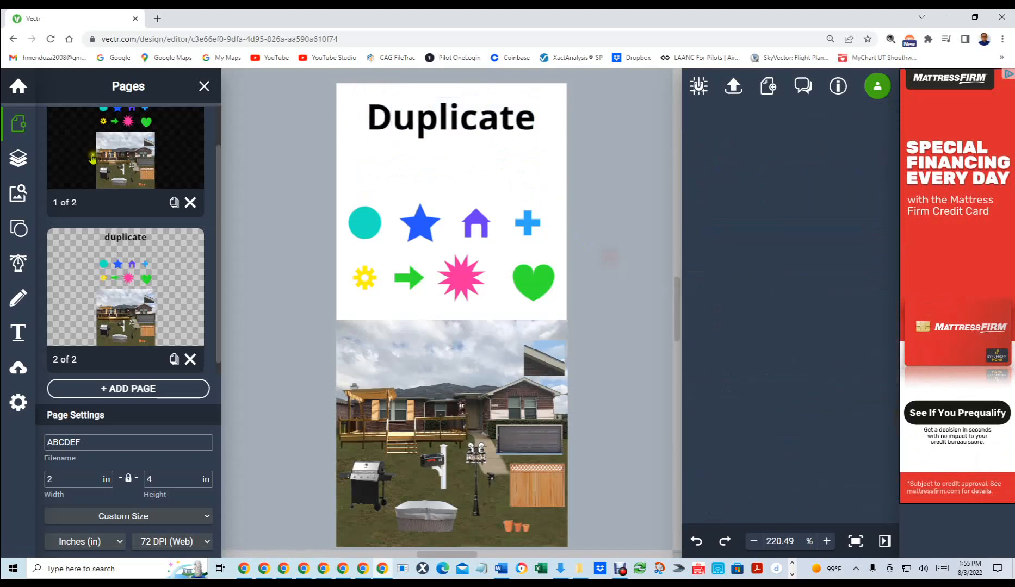
View the original first page and the duplicated second page in turn to compare their headings
left_click(127, 153)
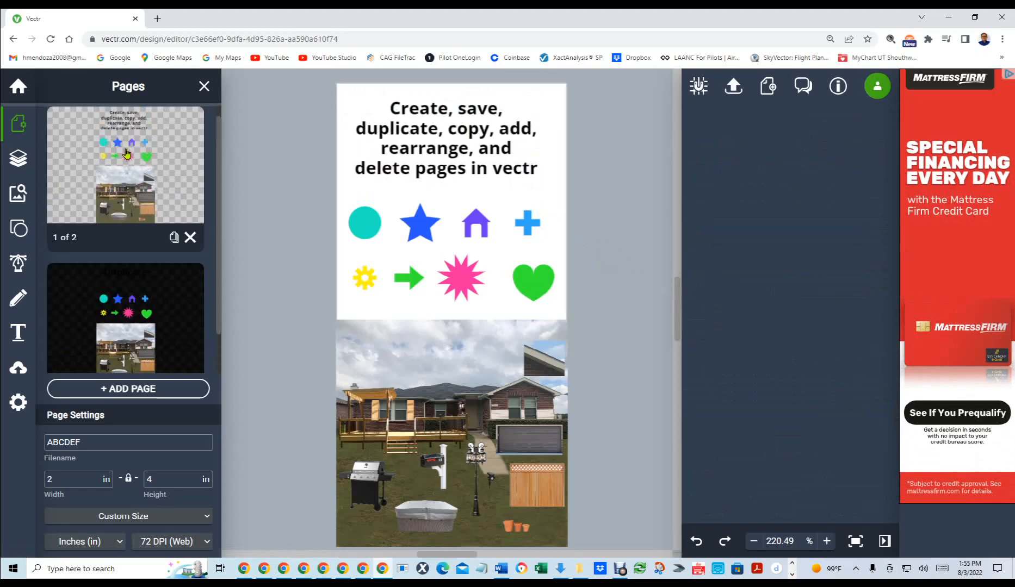
left_click(131, 305)
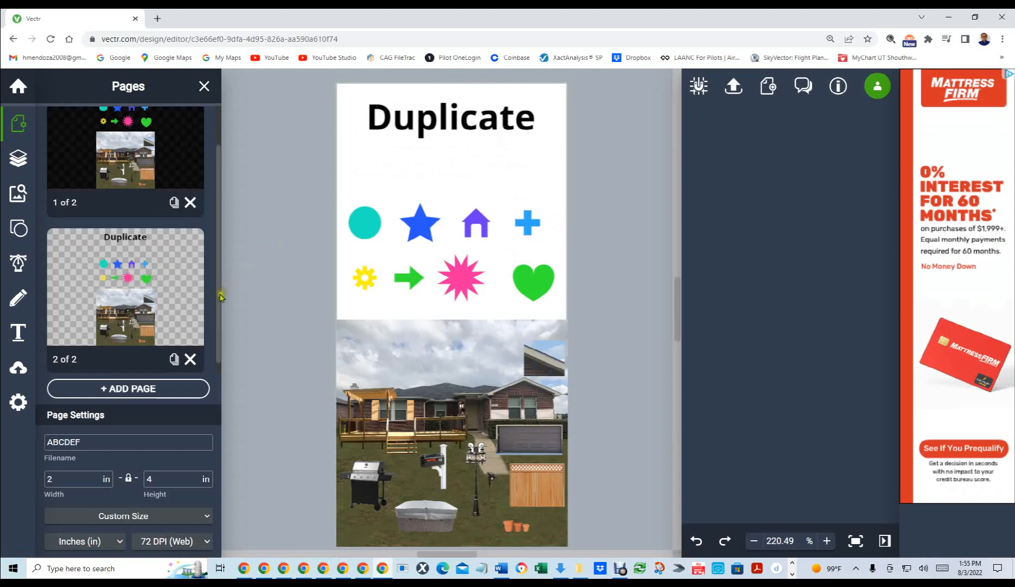
left_click_drag(217, 306, 222, 367)
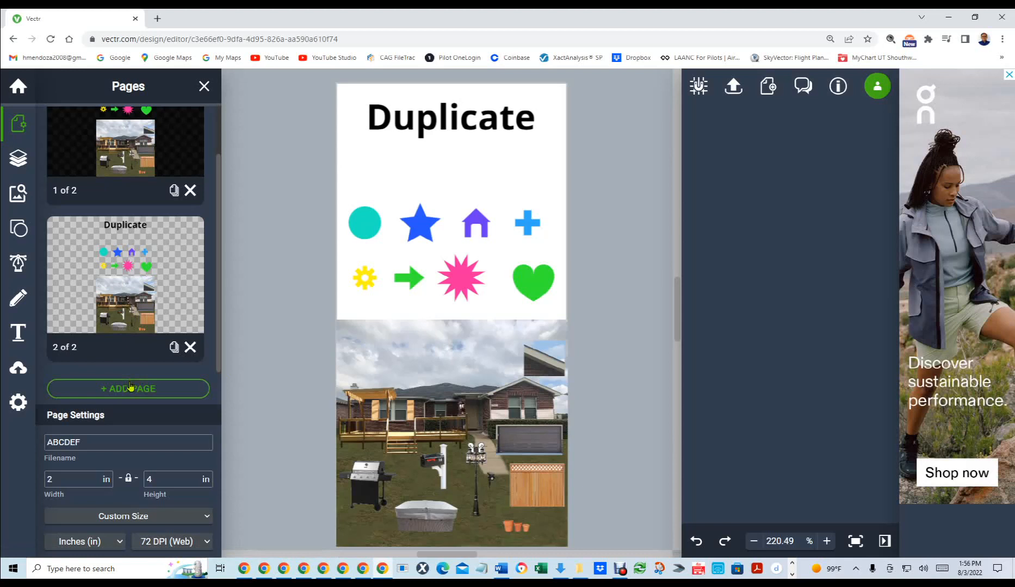
Add a blank third page to the artwork and name it "Page 3"
left_click(130, 387)
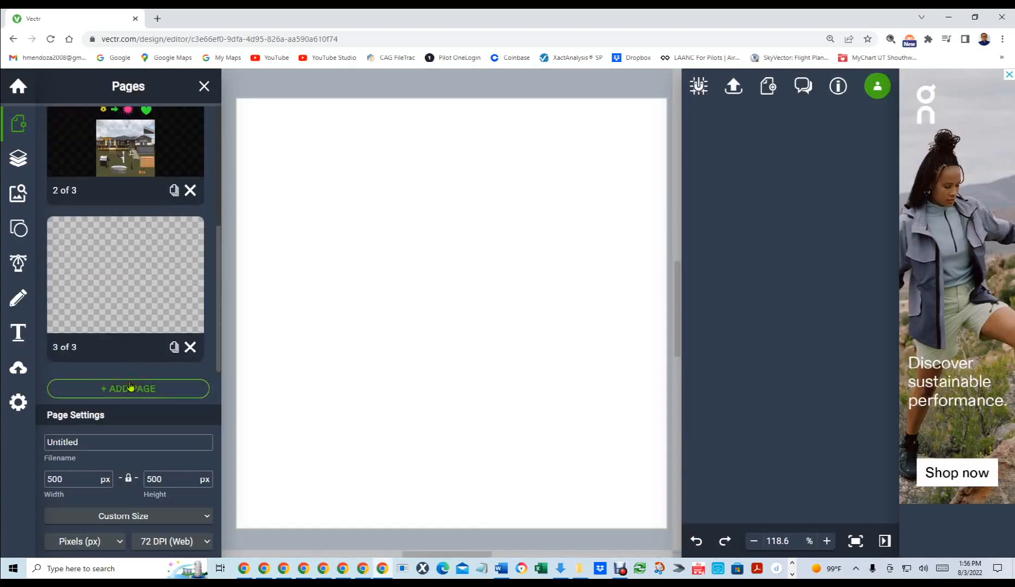
double_click(92, 441)
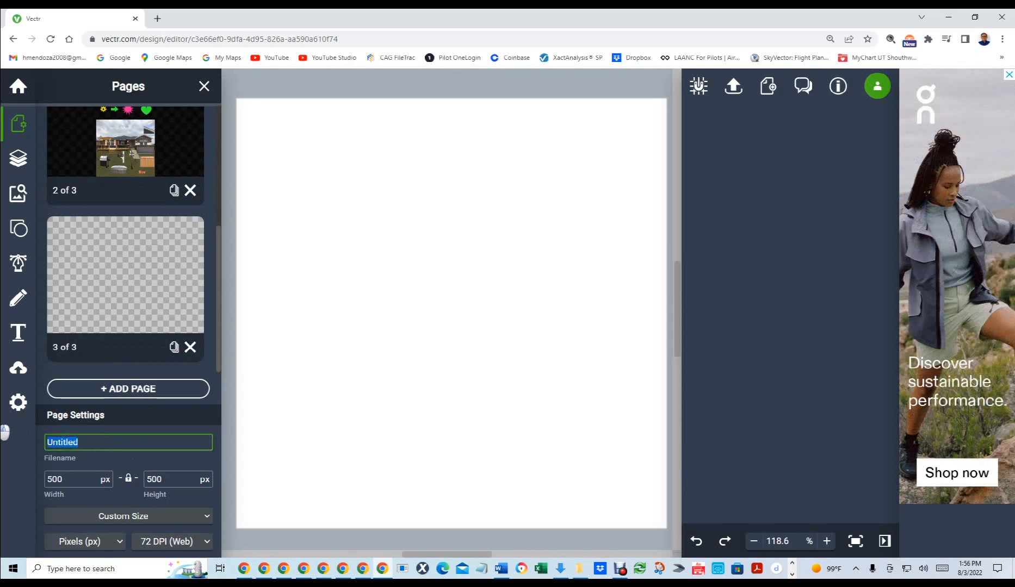
type("Page 3")
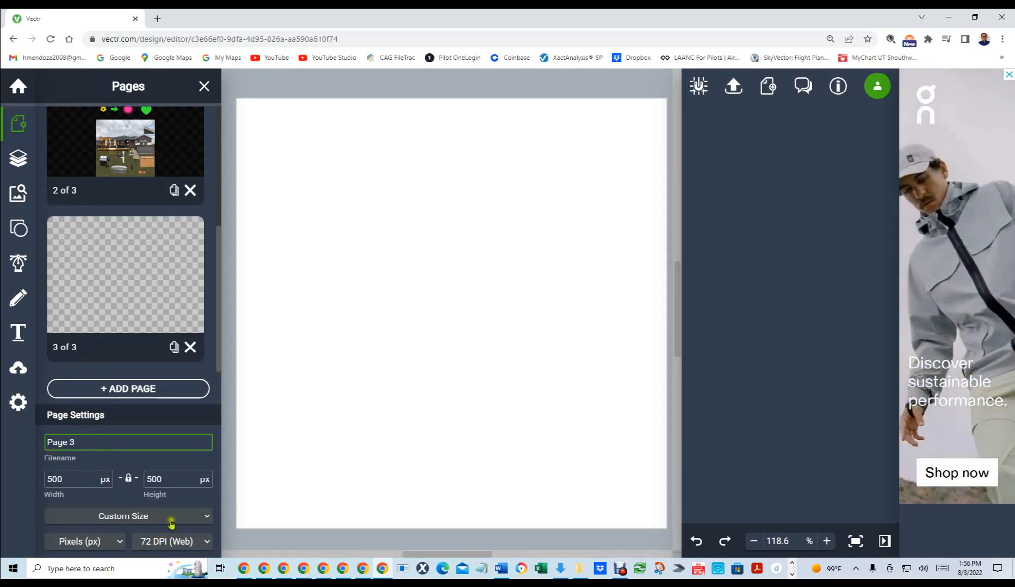
Switch the third page's units to inches and set its width to 8.5 in
left_click(115, 541)
left_click(82, 507)
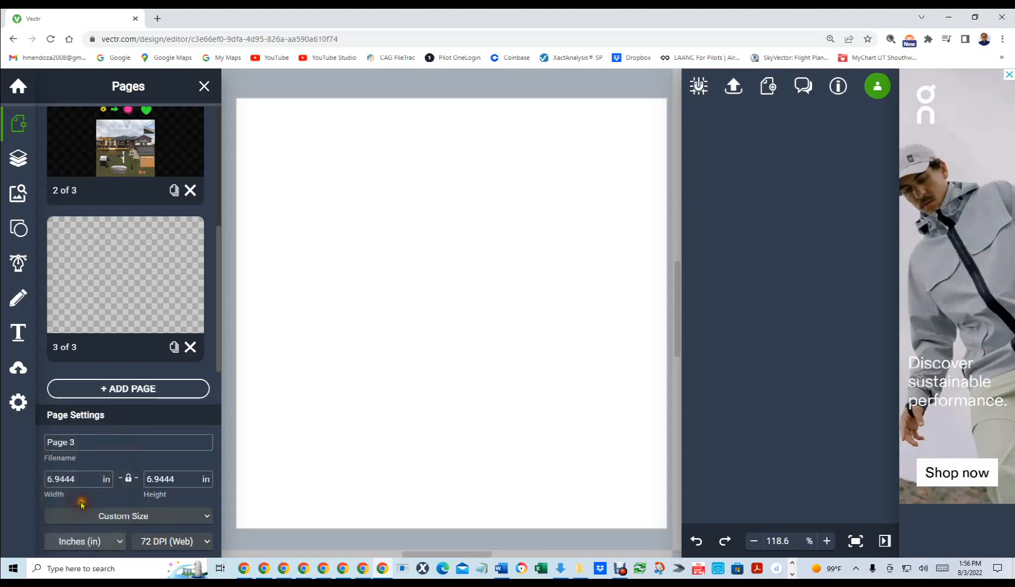
left_click_drag(82, 479, 37, 474)
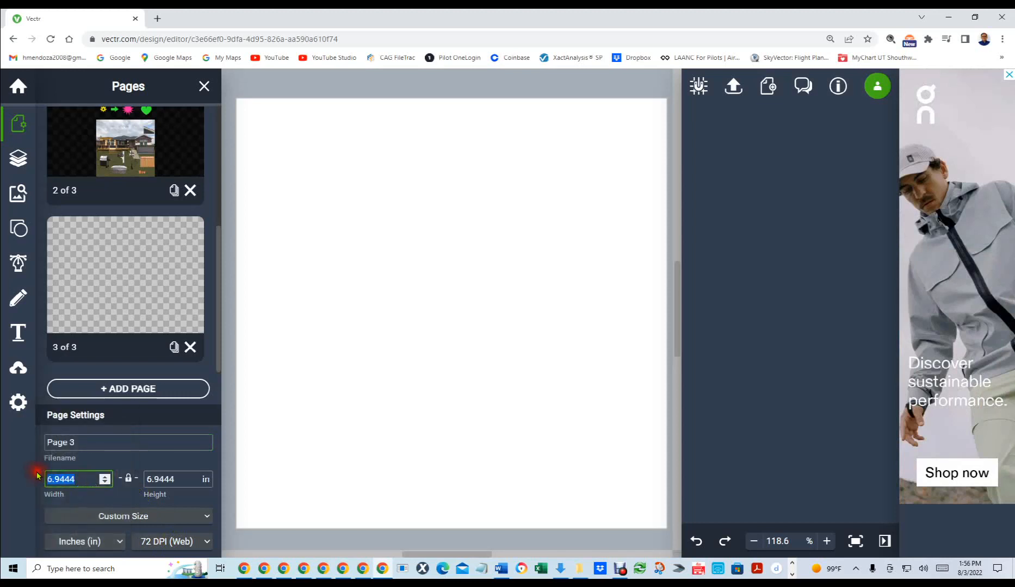
type("8.5")
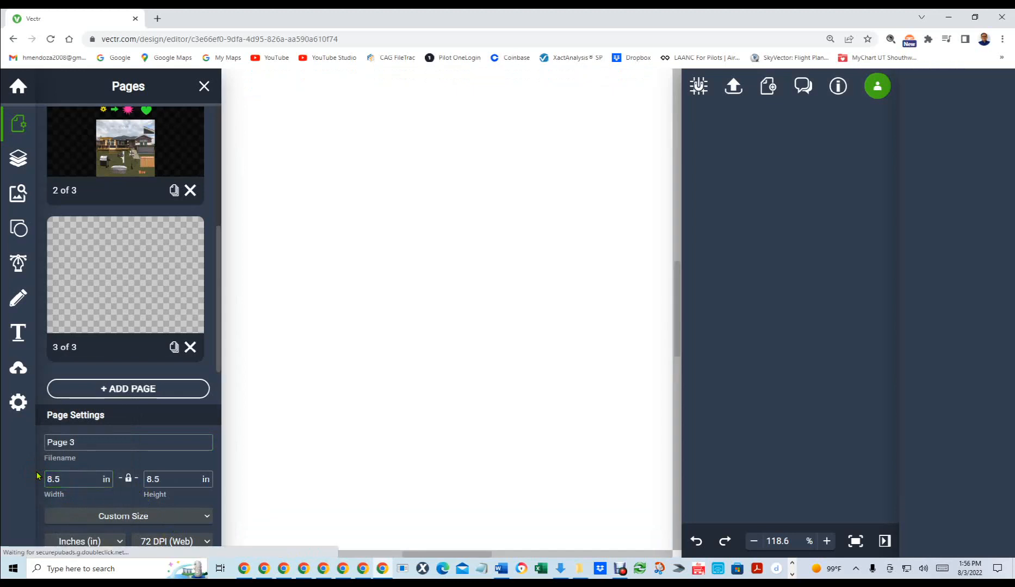
Unlock the third page's proportions and set its height to 11 in
left_click(162, 503)
left_click(129, 478)
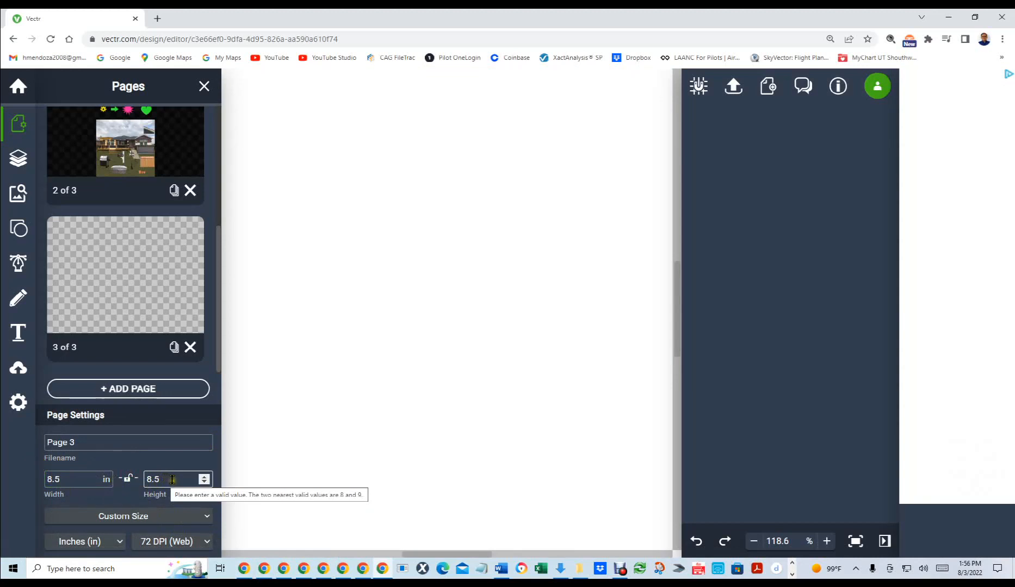
left_click_drag(172, 479, 108, 466)
type("11")
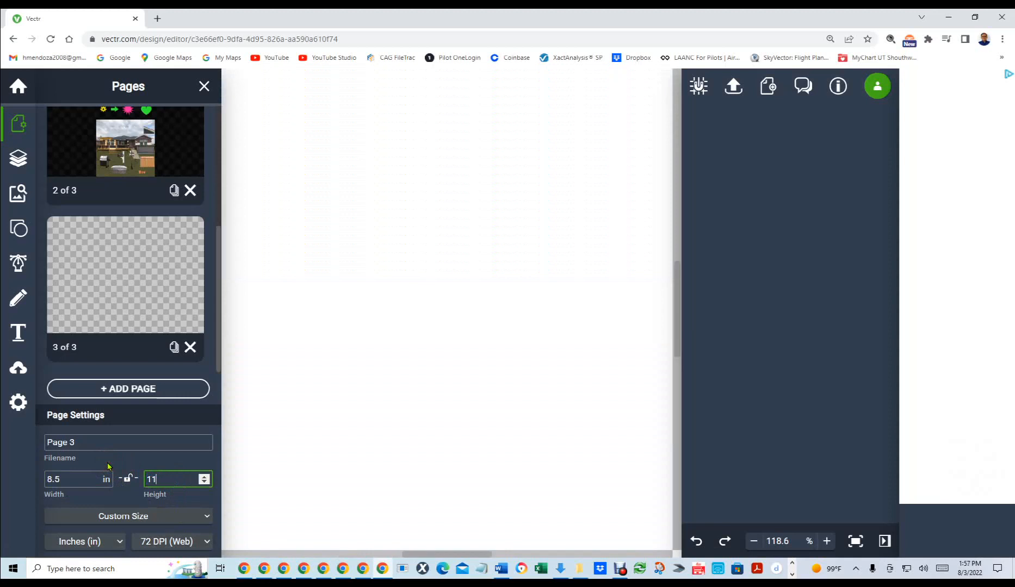
left_click(391, 369)
left_click(445, 367)
scroll(445, 372, "down", 1)
scroll(444, 371, "down", 3)
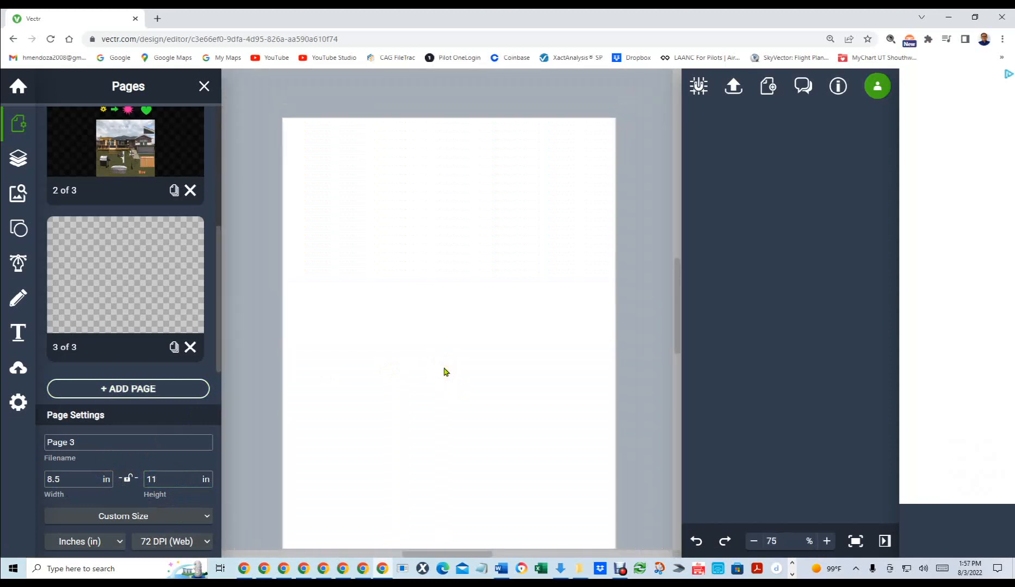
scroll(675, 307, "down", 1)
scroll(674, 313, "up", 1)
scroll(673, 314, "down", 1)
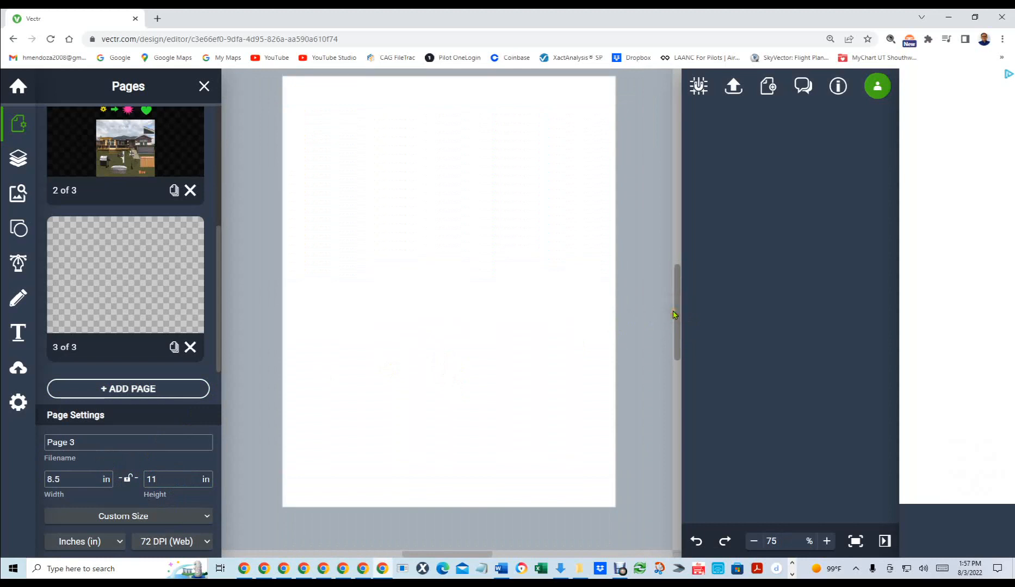
View the second, first and third pages in turn to compare their sizes and contents
left_click(135, 156)
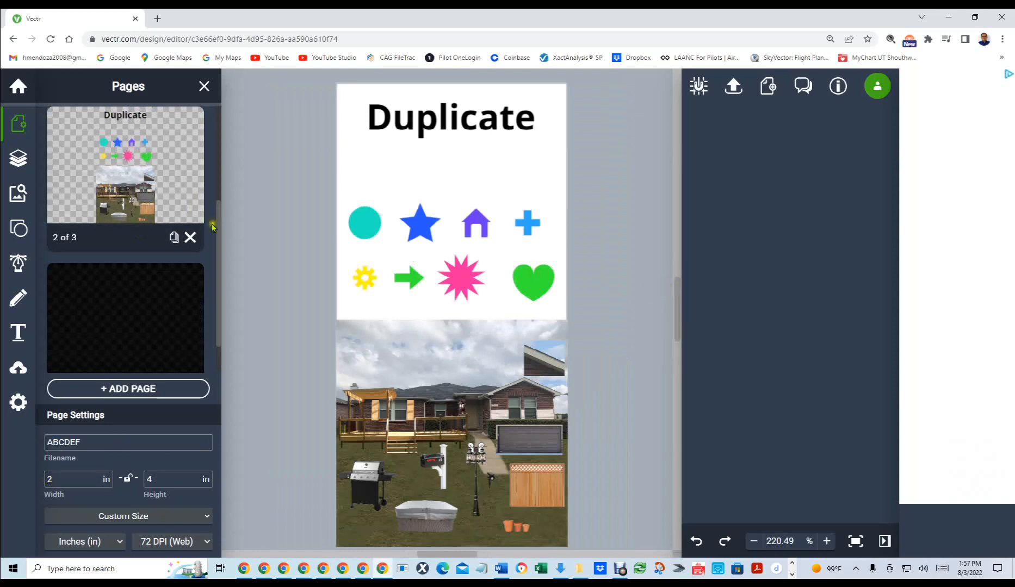
scroll(187, 143, "up", 3)
left_click(130, 146)
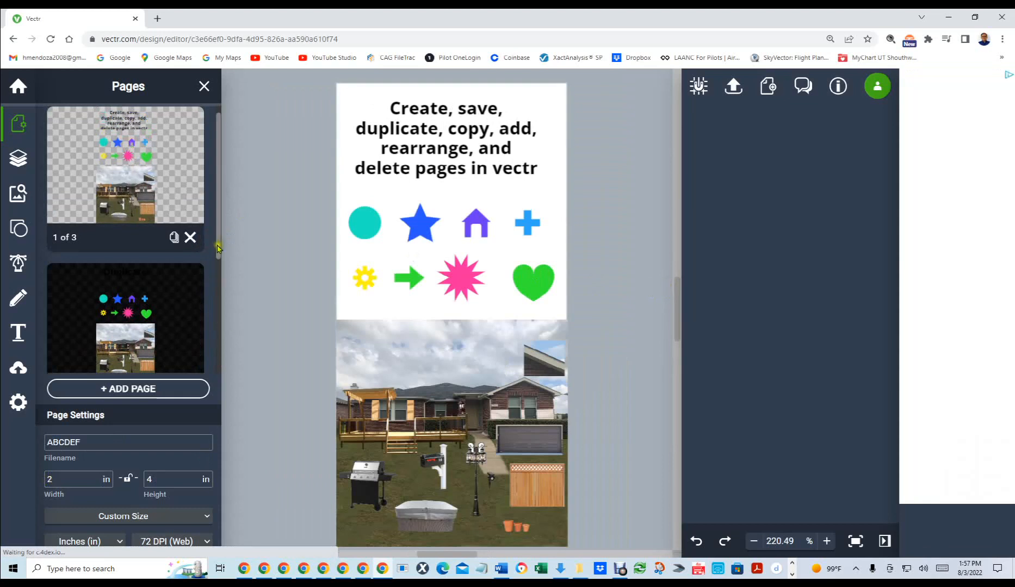
scroll(136, 282, "down", 3)
left_click(135, 296)
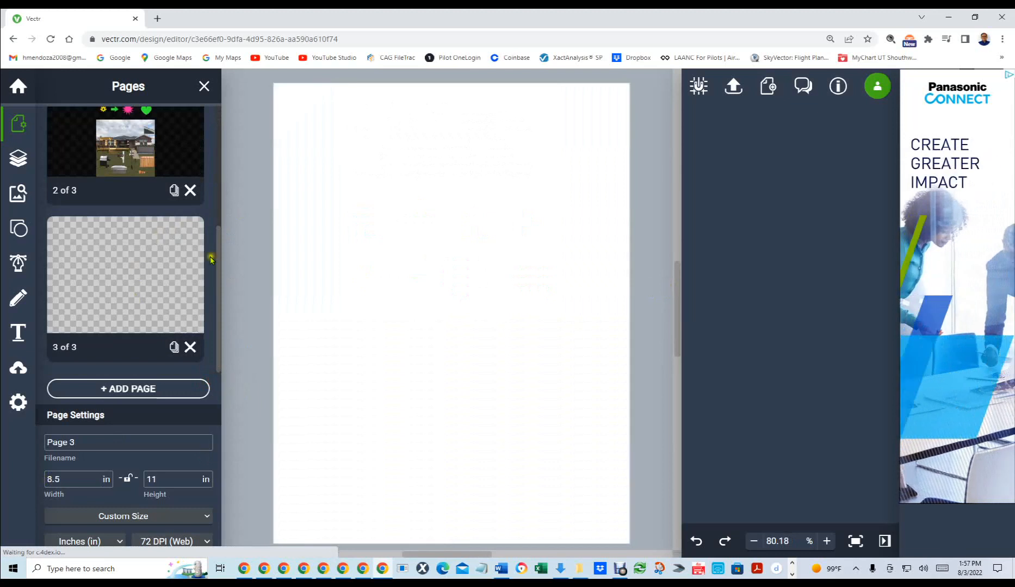
Copy all objects from the second page and paste them onto the blank third page
left_click(131, 141)
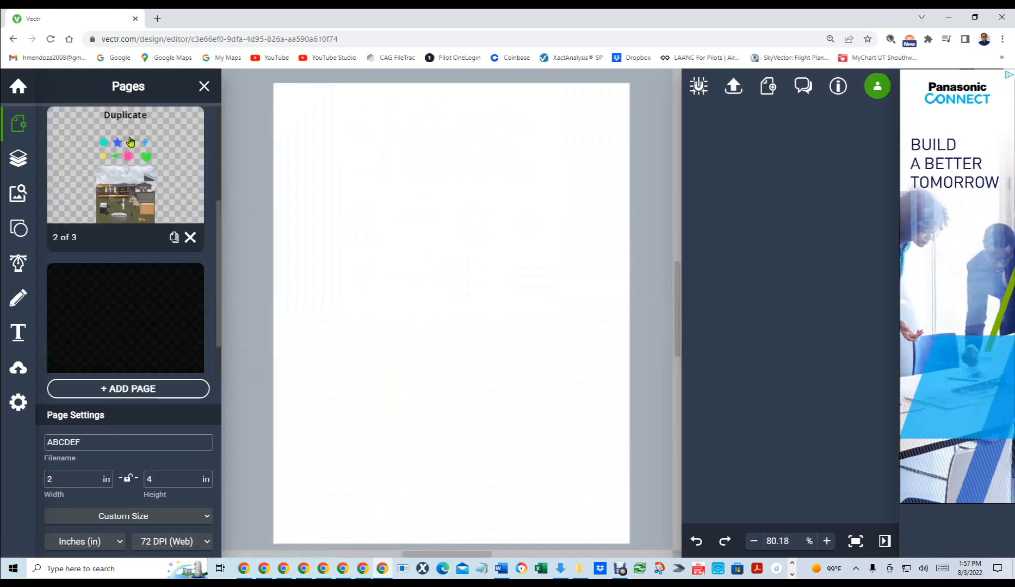
left_click(388, 138)
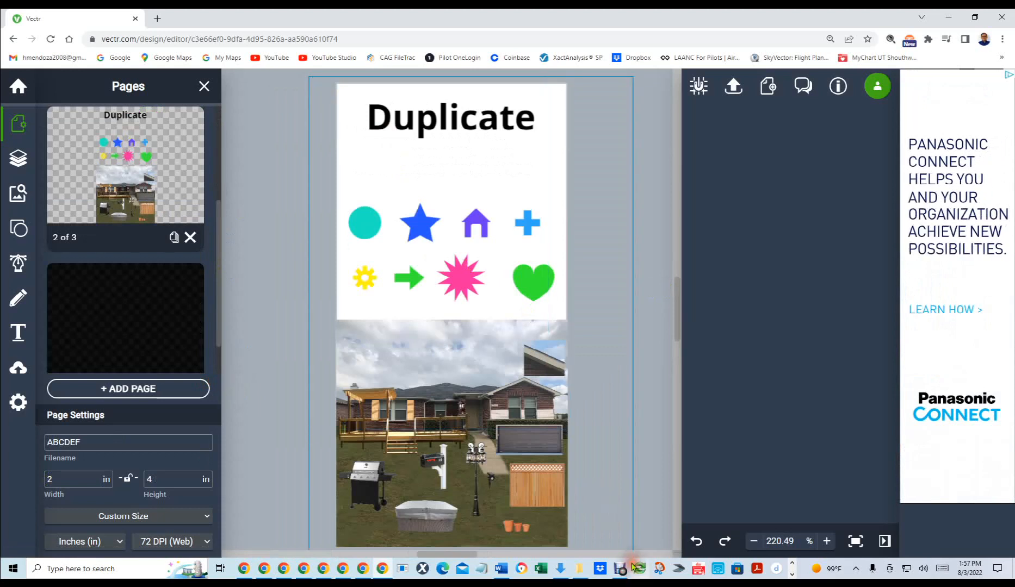
key("ctrl+a")
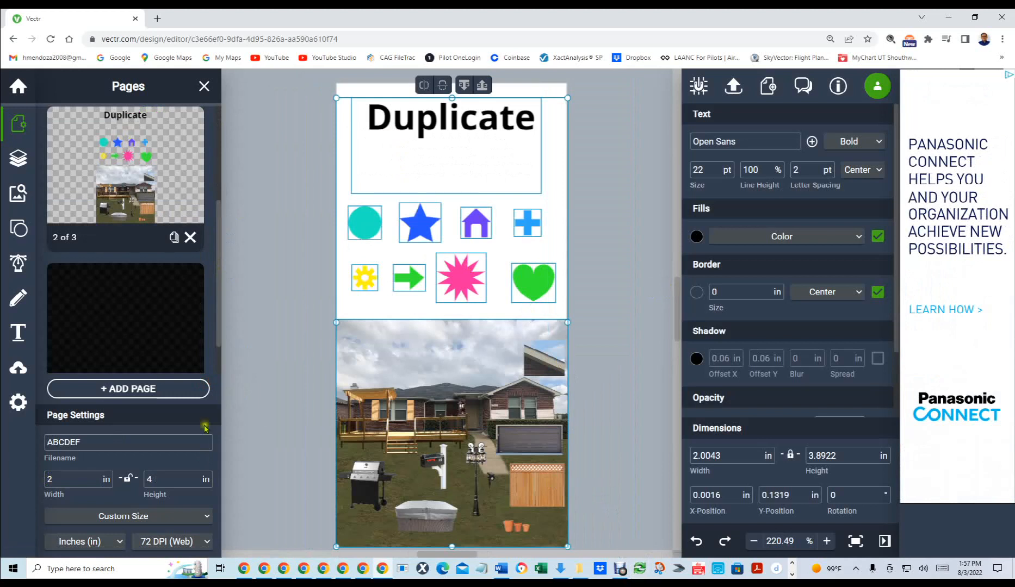
left_click_drag(219, 292, 236, 379)
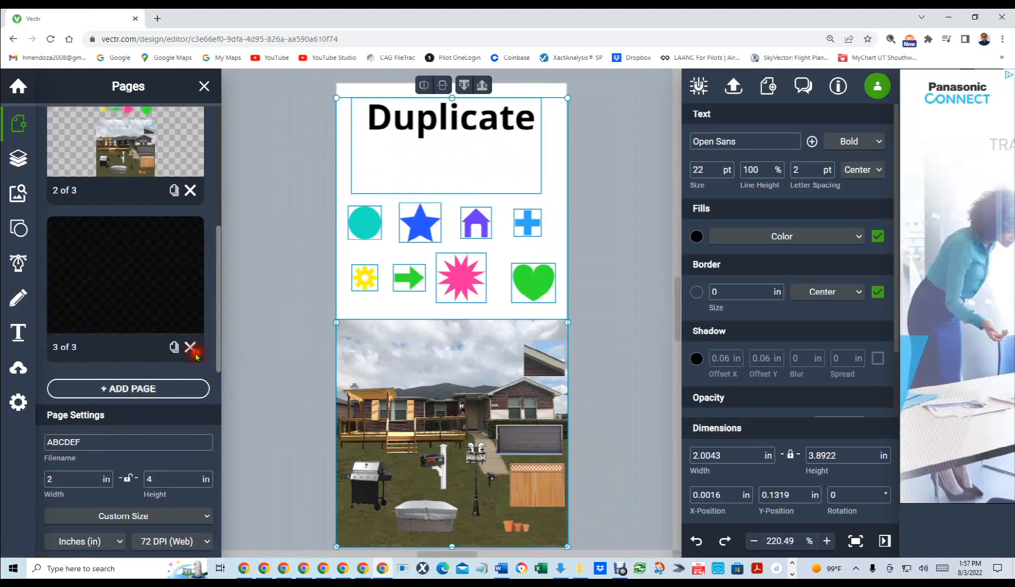
left_click(138, 305)
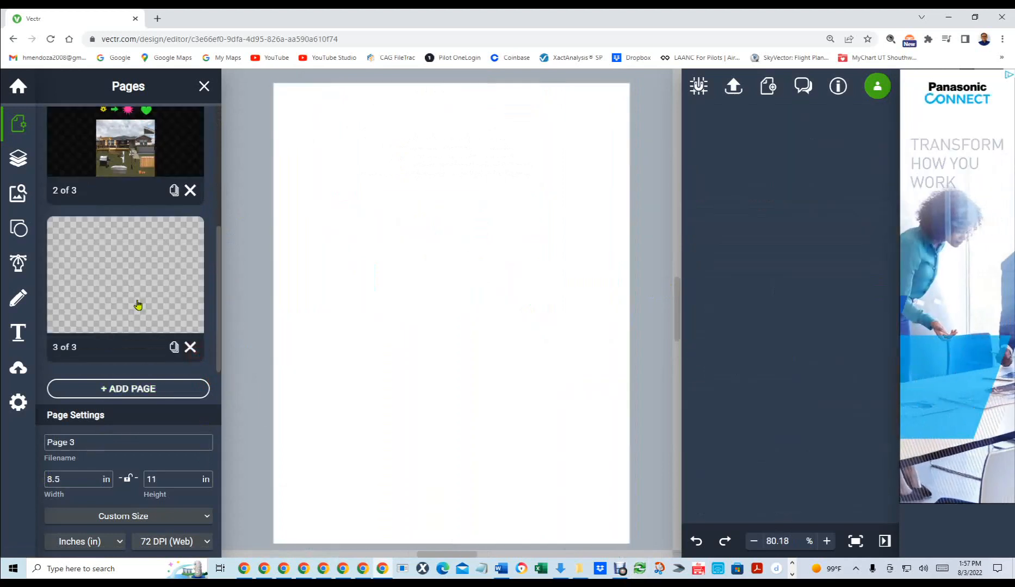
left_click(454, 348)
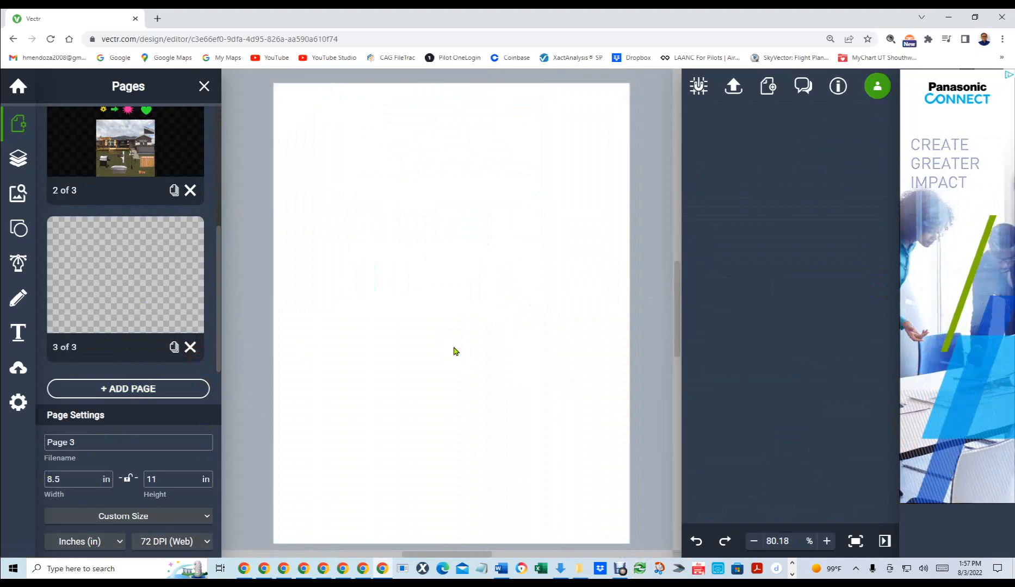
key("ctrl+v")
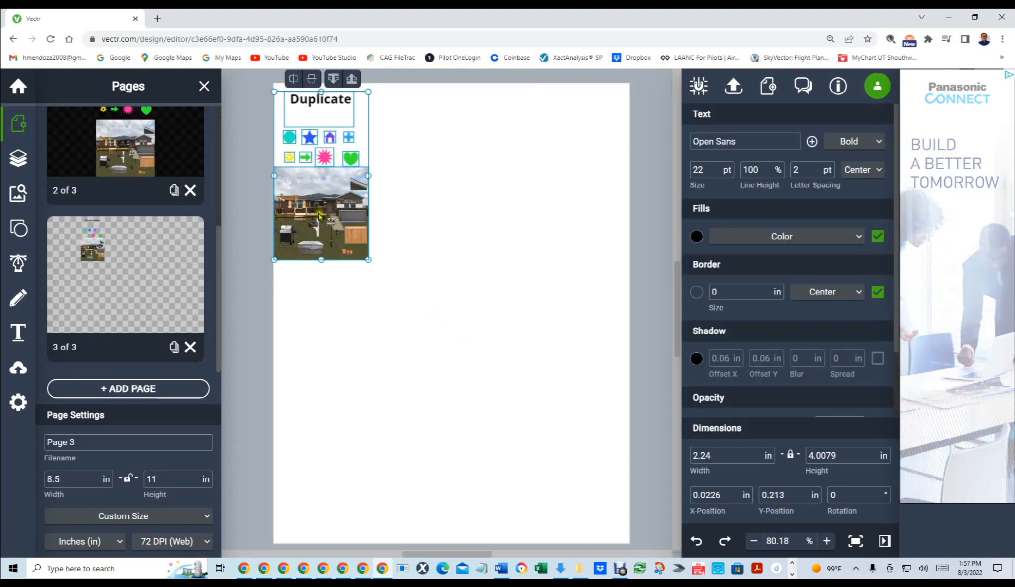
Move the pasted group of objects to the centre of the third page and deselect it
left_click_drag(461, 334, 226, 59)
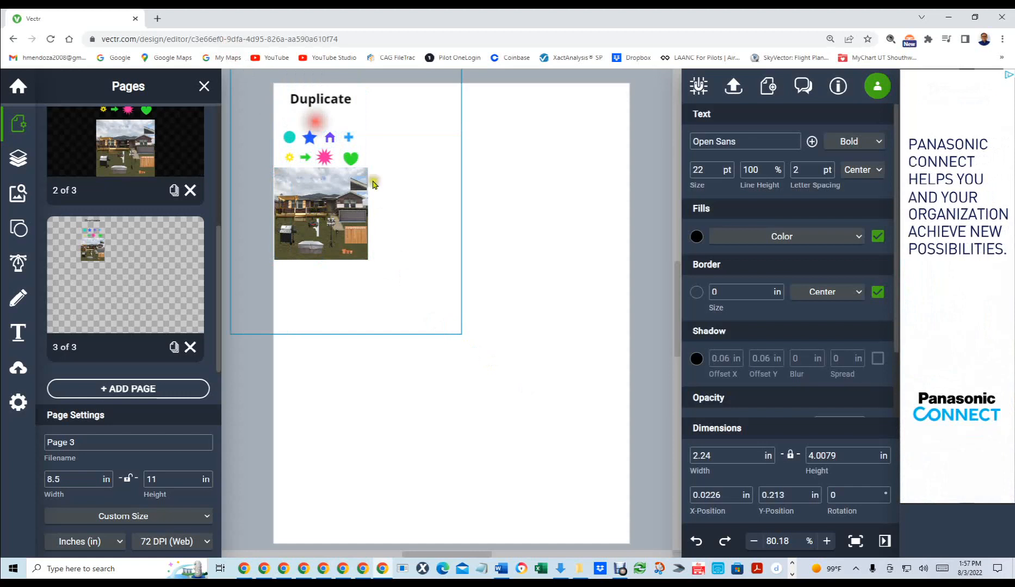
left_click_drag(316, 184, 447, 301)
left_click_drag(373, 180, 586, 517)
left_click_drag(571, 486, 571, 484)
left_click_drag(456, 313, 449, 313)
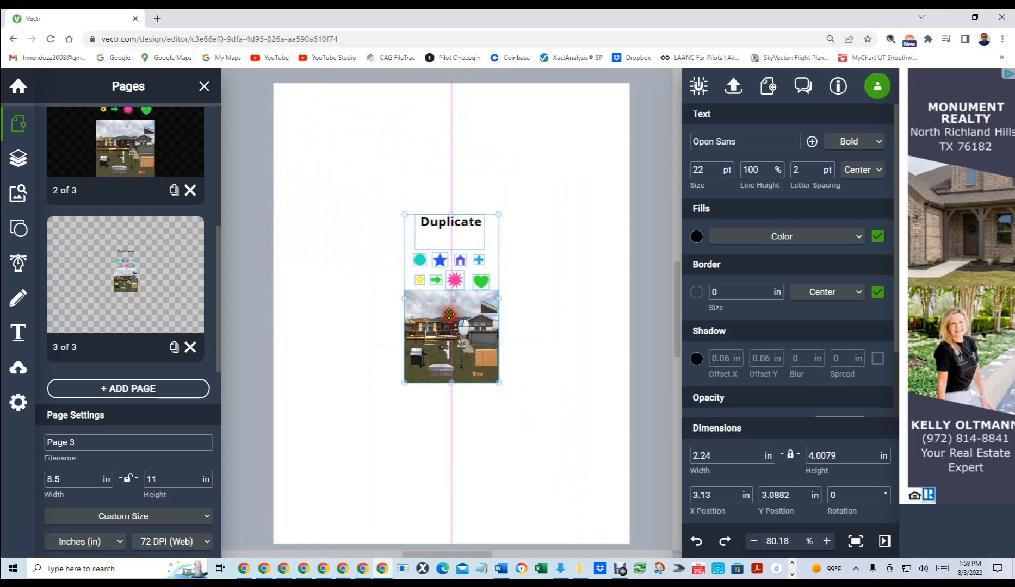
left_click_drag(448, 314, 450, 332)
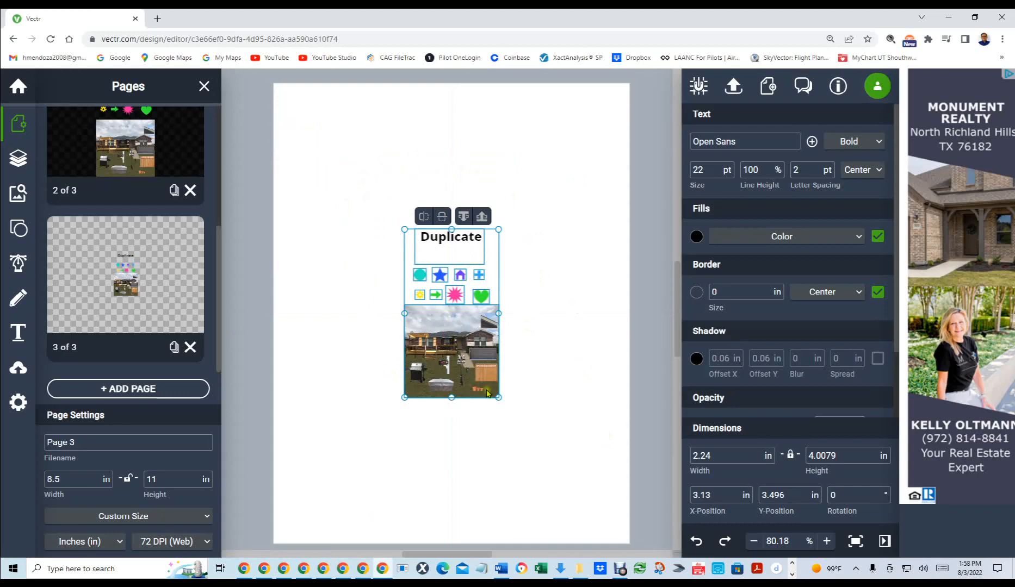
left_click(545, 374)
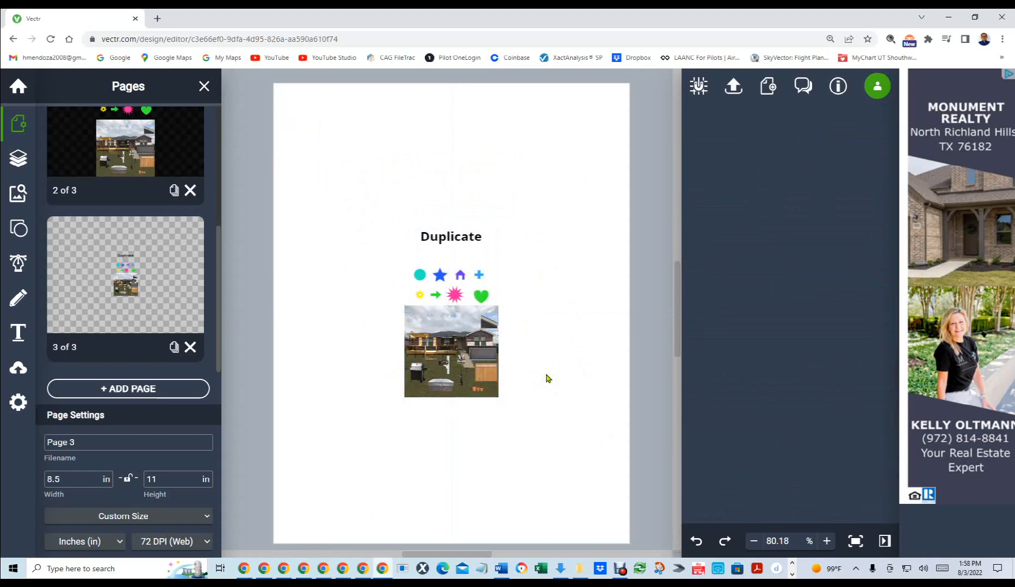
Close the browser window and reopen a recently closed Vectr window
left_click(1002, 18)
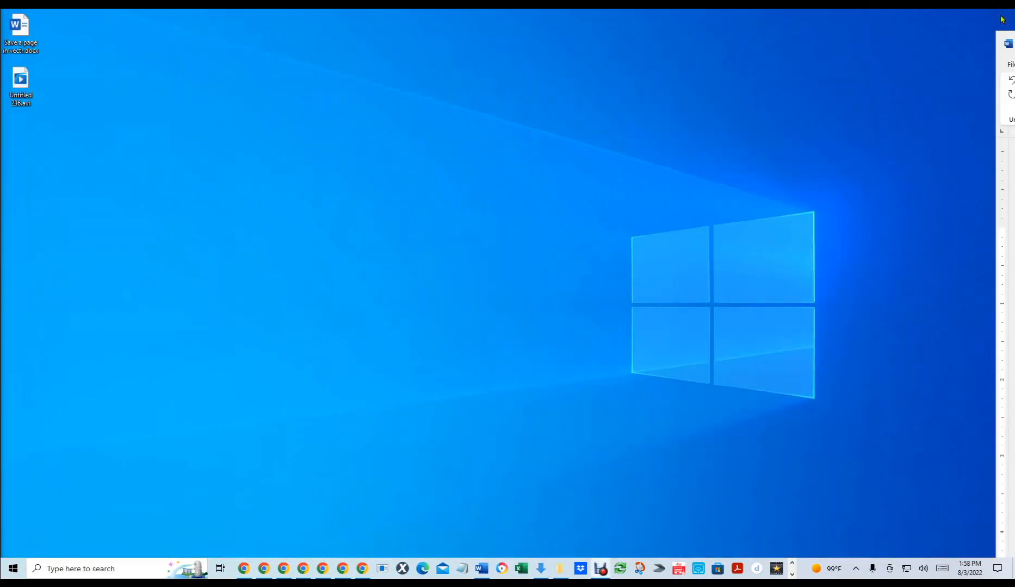
right_click(362, 569)
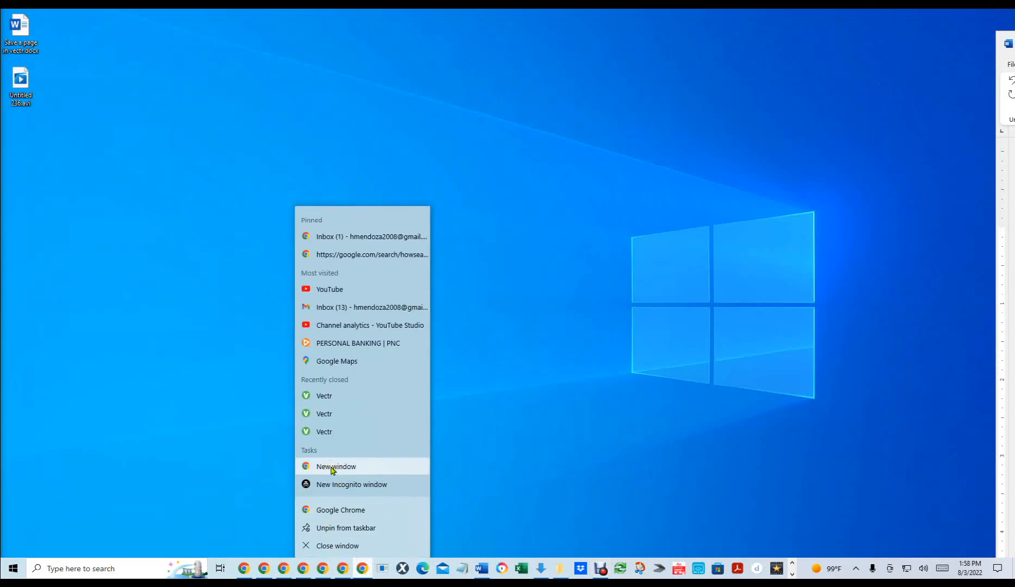
left_click(338, 439)
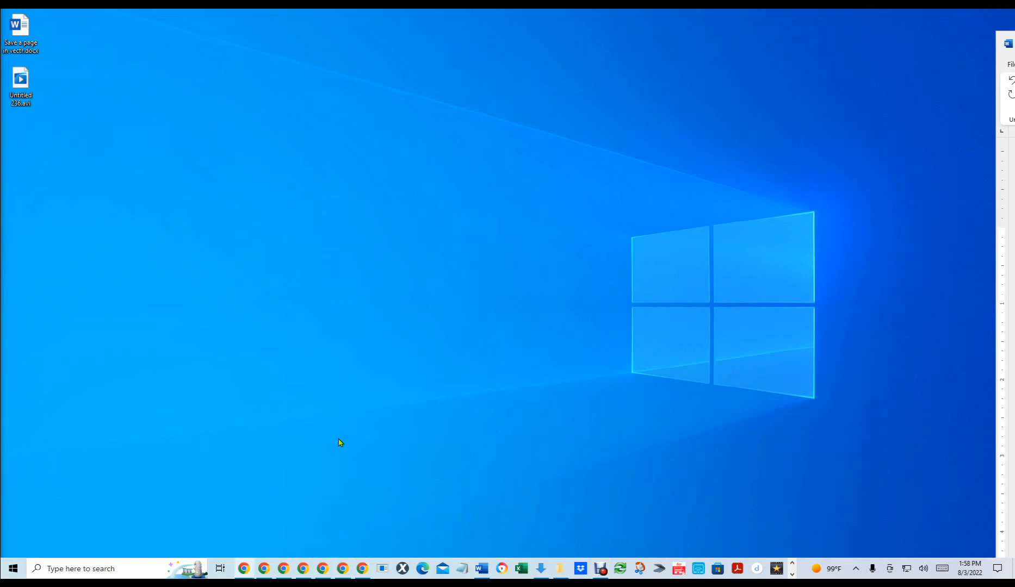
left_click_drag(1, 272, 472, 10)
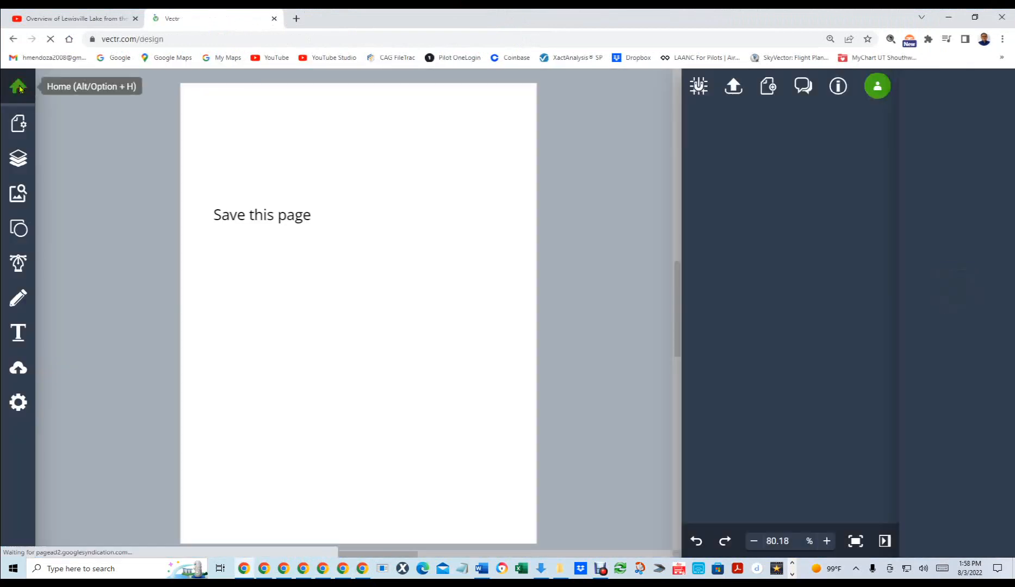
Return to the saved artwork files and open the file ABCDEFG
left_click(18, 87)
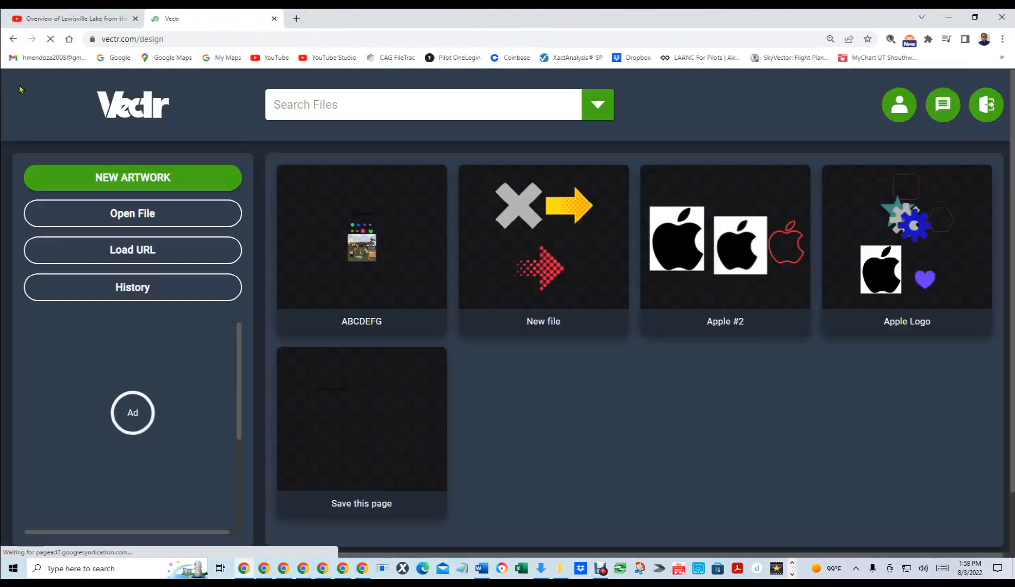
mouse_move(390, 421)
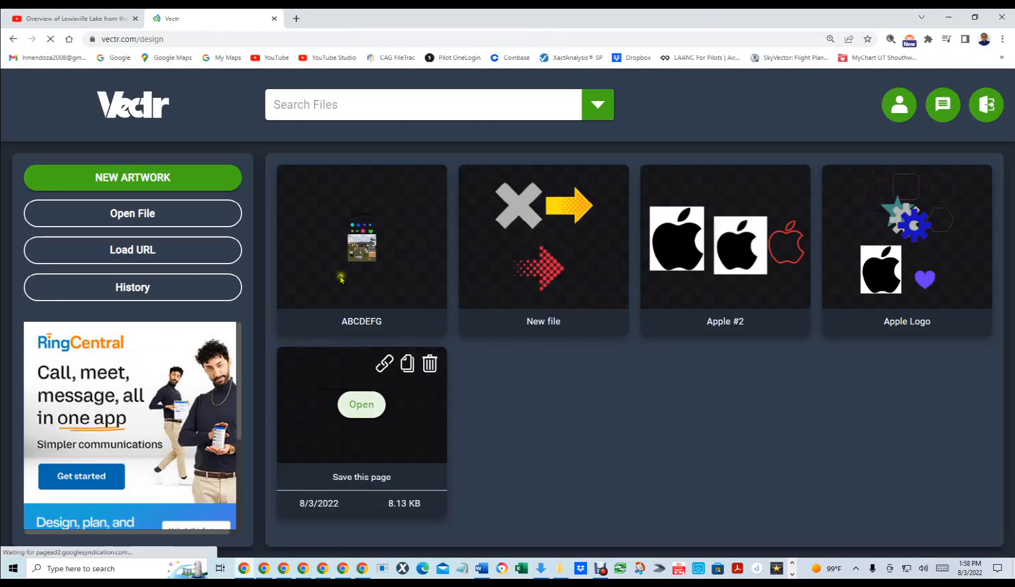
mouse_move(360, 255)
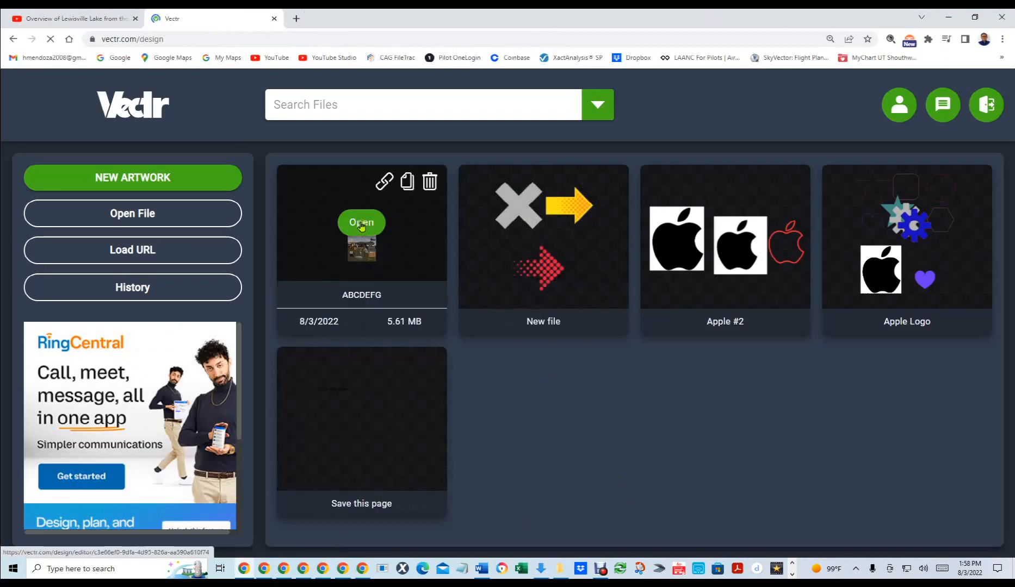
left_click(361, 224)
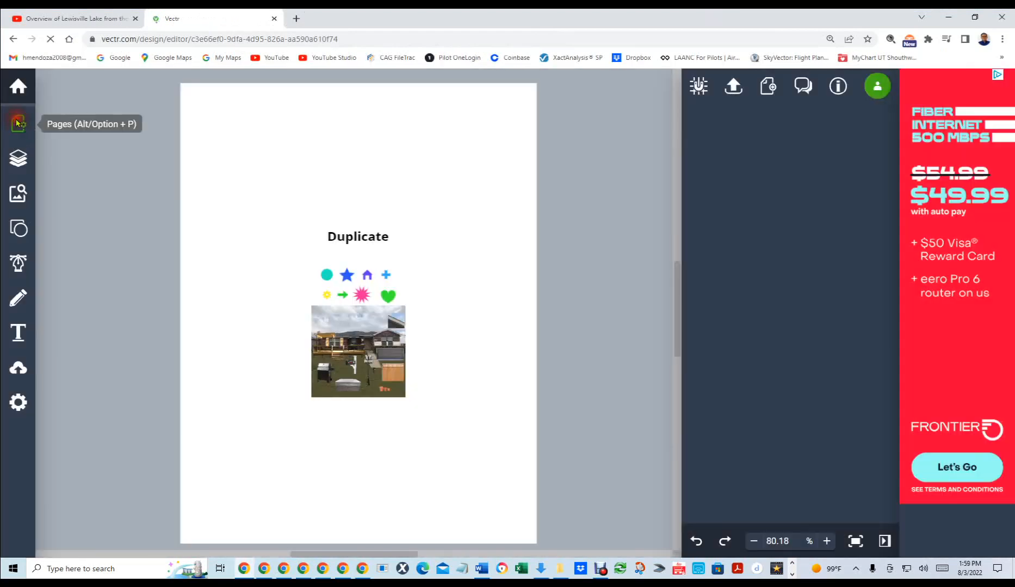
Show the artwork's pages and view the first, second and third in turn to check the saved content
left_click(18, 124)
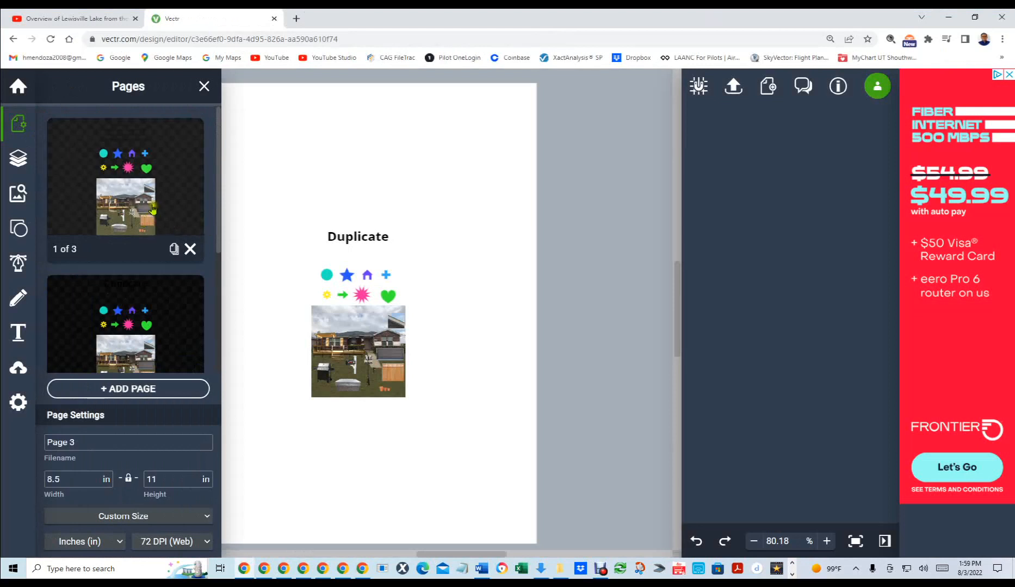
scroll(153, 210, "down", 4)
scroll(153, 210, "up", 4)
left_click(153, 209)
left_click(112, 187)
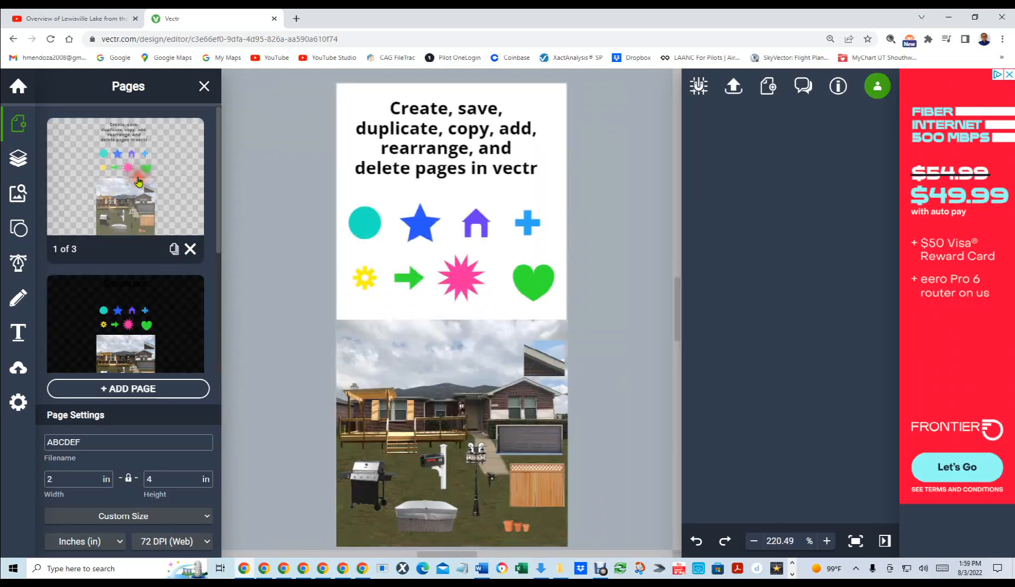
left_click(147, 324)
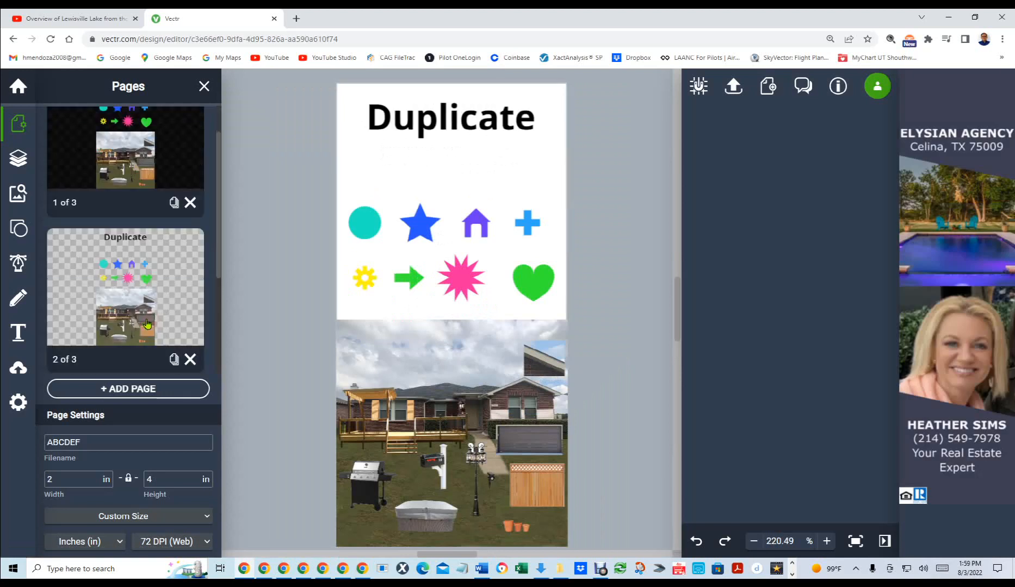
scroll(141, 316, "down", 3)
left_click(139, 297)
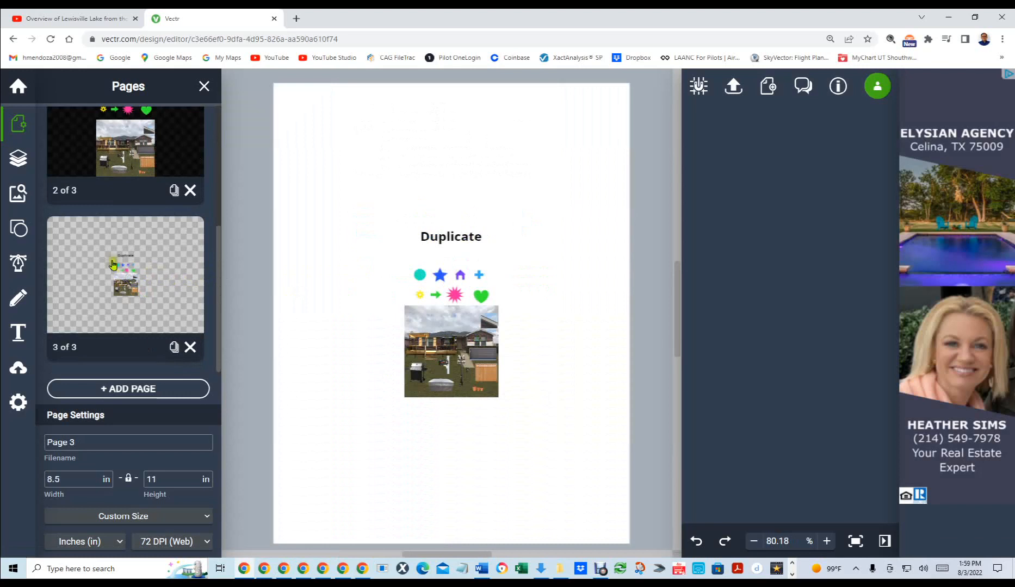
Move the third page ahead of the other two so it comes first in the page order
left_click_drag(82, 276, 96, 163)
left_click_drag(137, 349, 138, 238)
left_click(130, 222)
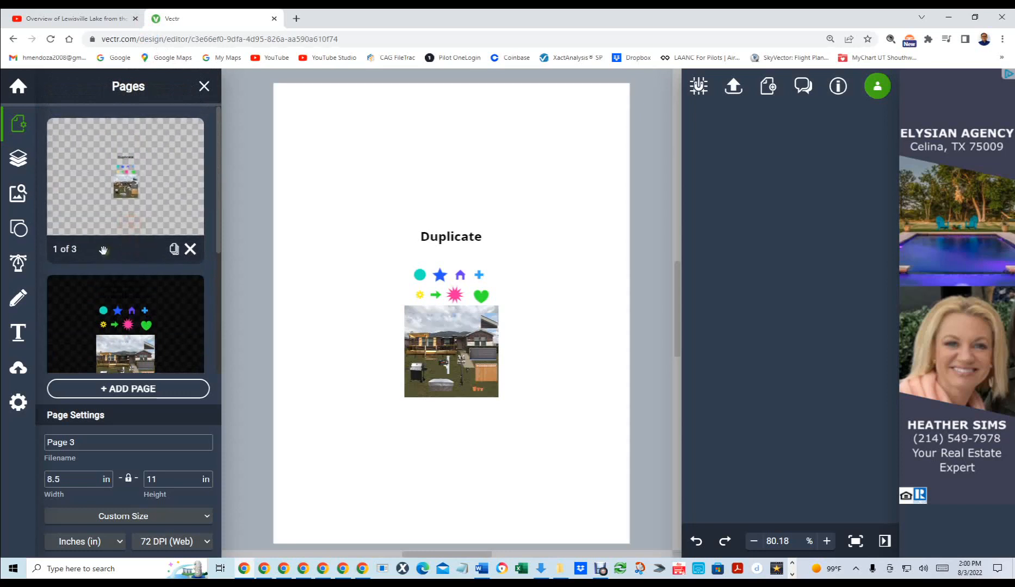
left_click(180, 334)
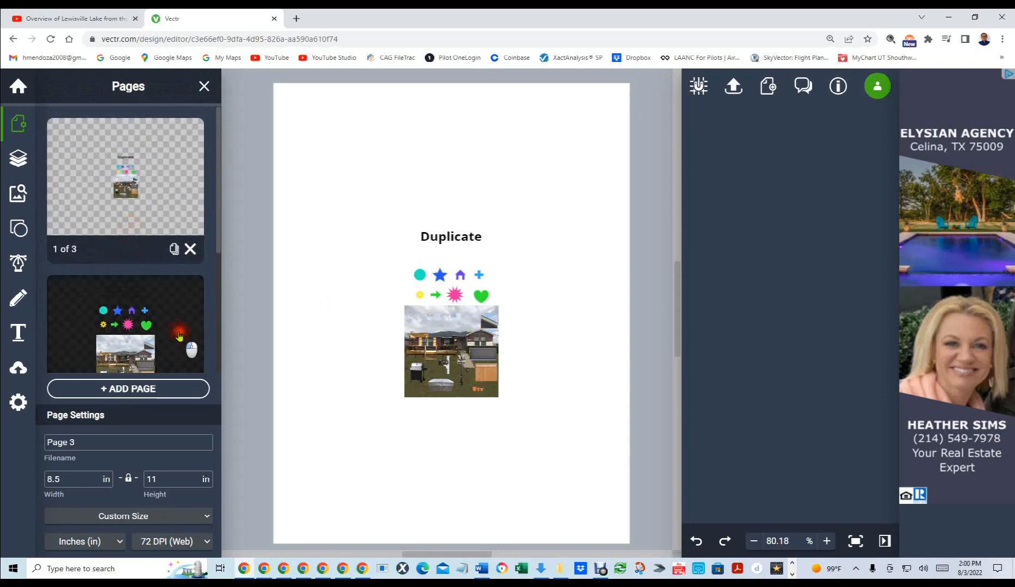
Move the third page, the small one headed Duplicate, ahead of the second page in the page order
scroll(179, 337, "down", 3)
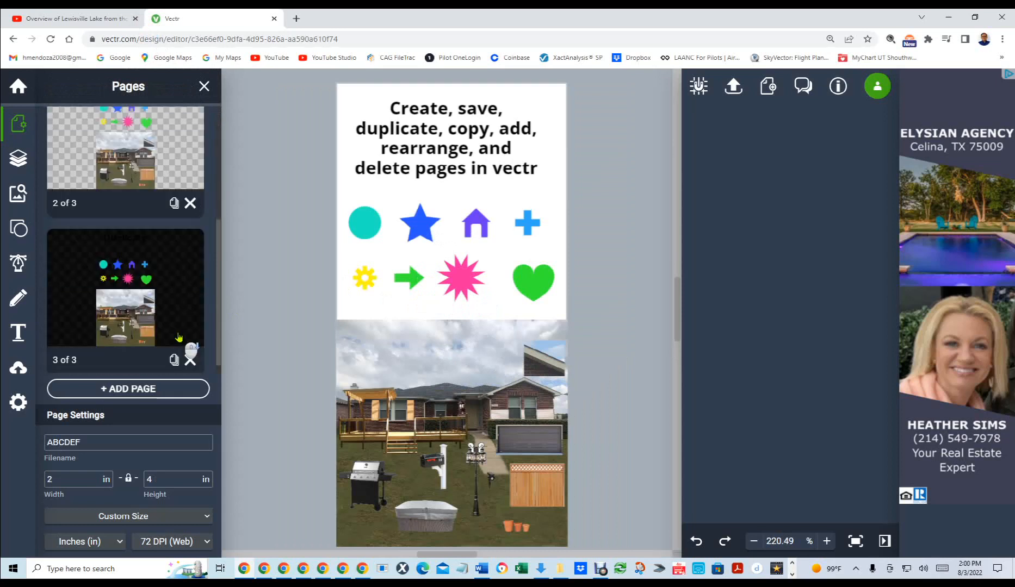
left_click(168, 301)
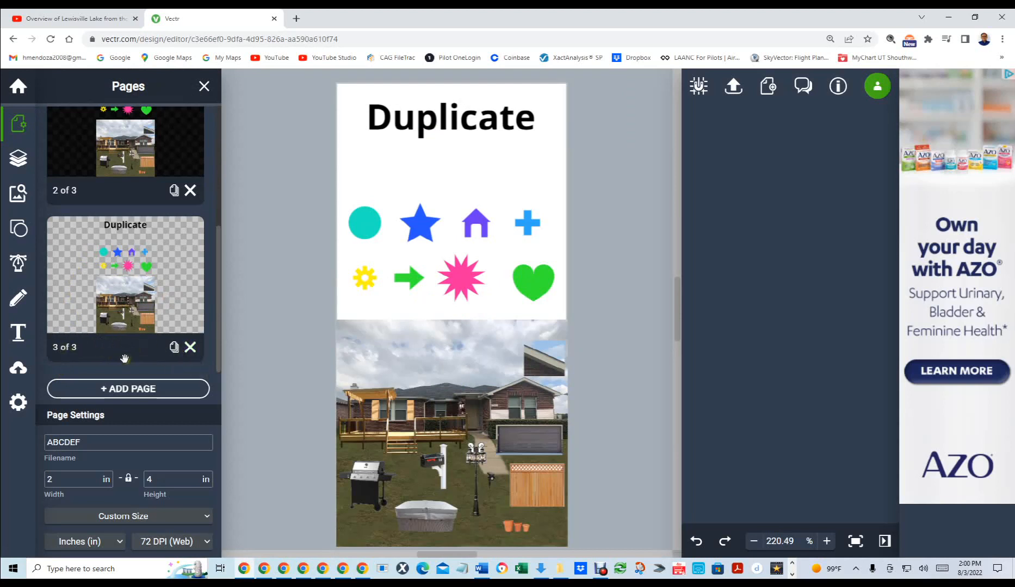
mouse_move(126, 349)
left_mouse_down()
mouse_move(140, 199)
mouse_move(115, 297)
mouse_move(132, 451)
mouse_move(124, 238)
mouse_move(122, 259)
mouse_move(170, 246)
mouse_move(181, 363)
mouse_move(141, 143)
mouse_move(128, 342)
left_mouse_up()
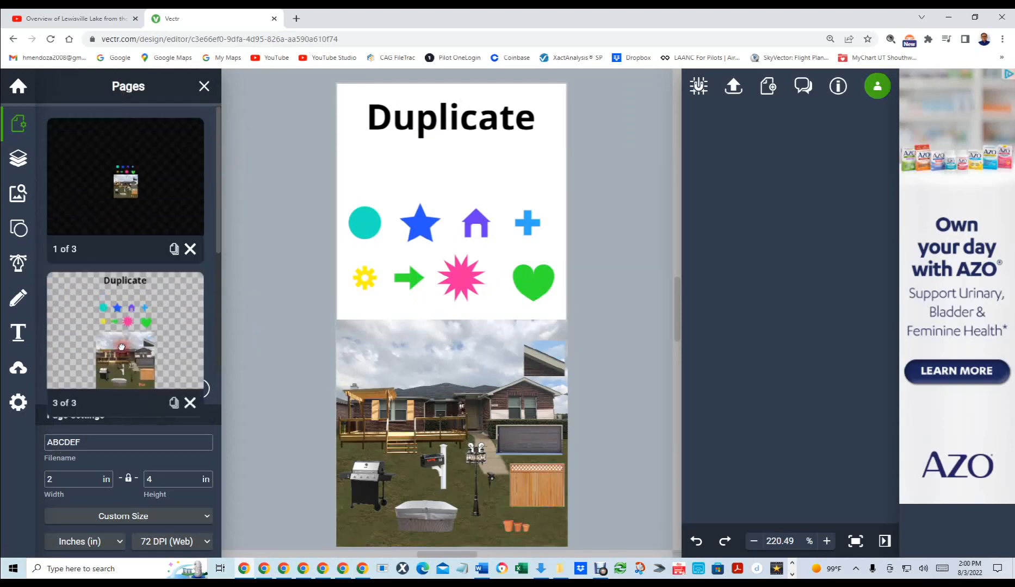
View the first, second and third pages in turn to check the rearranged order
left_click(139, 200)
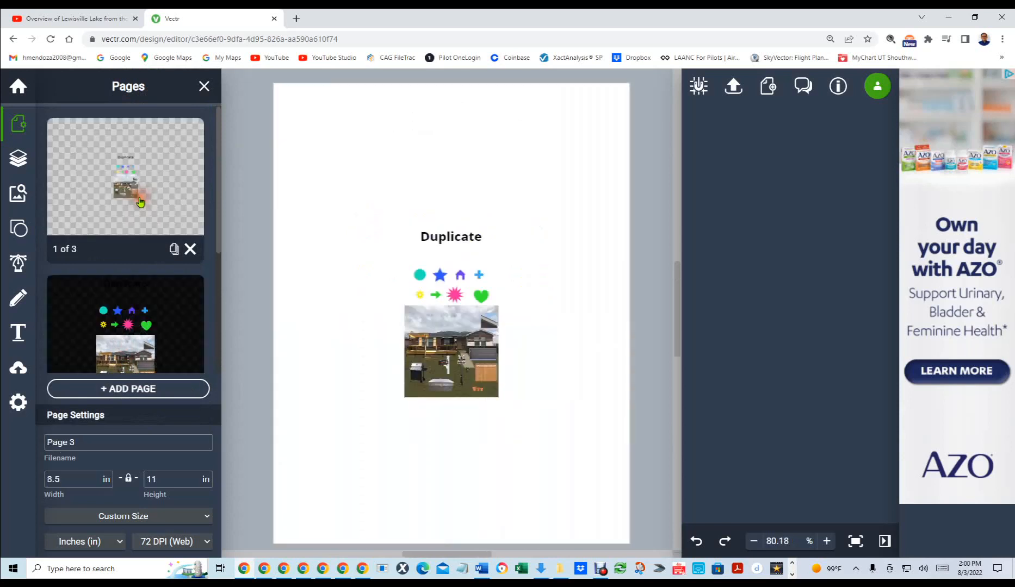
left_click(133, 335)
scroll(133, 338, "down", 2)
scroll(132, 338, "down", 2)
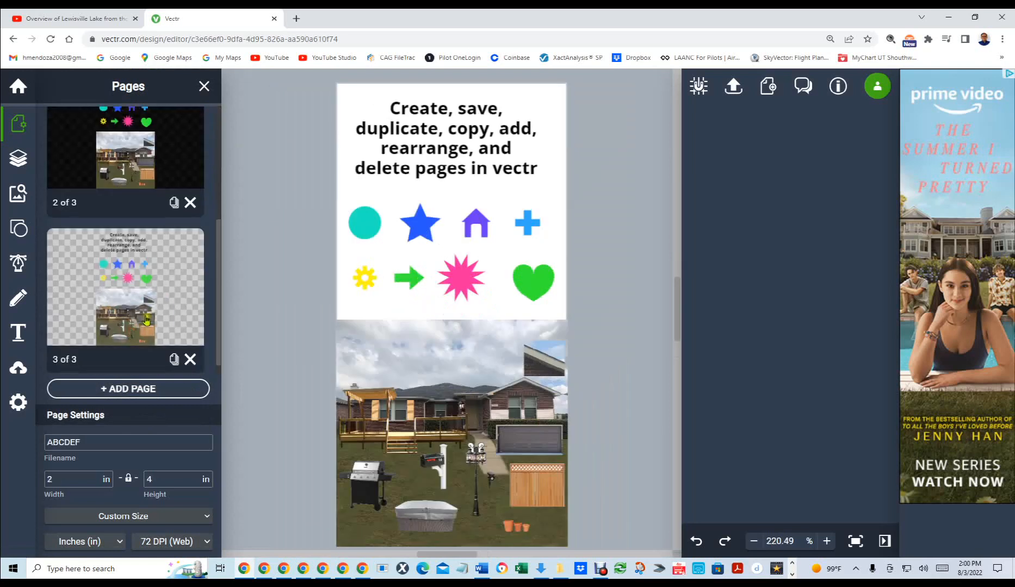
Permanently delete the first page, the 8.5 by 11 inch one named Page 3
left_click_drag(221, 281, 218, 145)
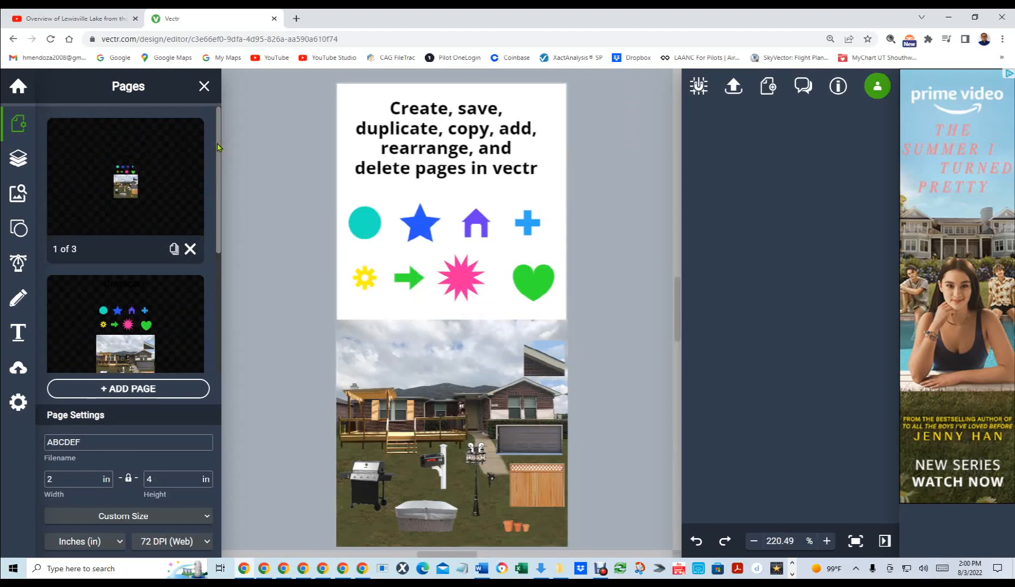
left_click_drag(218, 238, 212, 209)
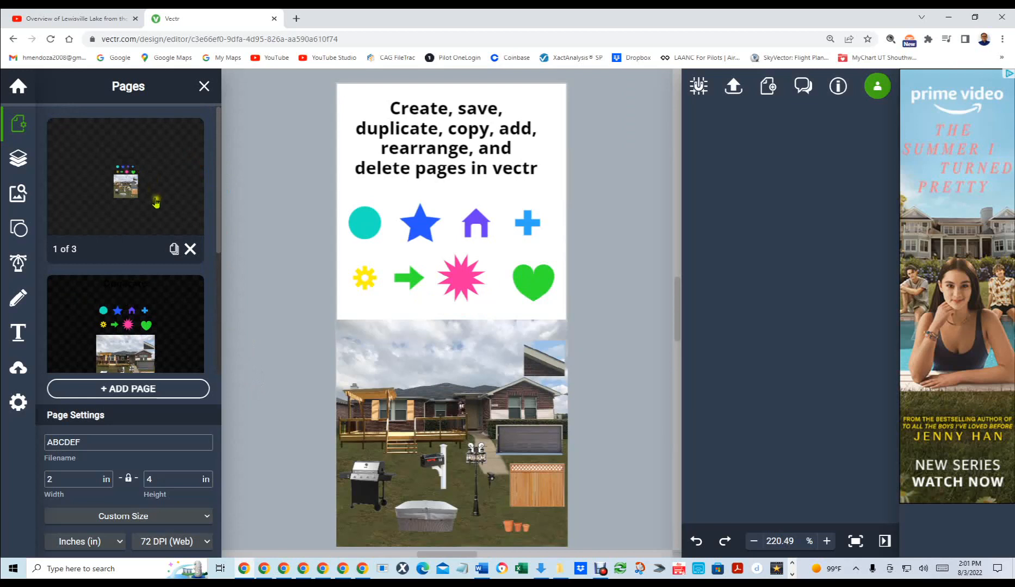
left_click(190, 250)
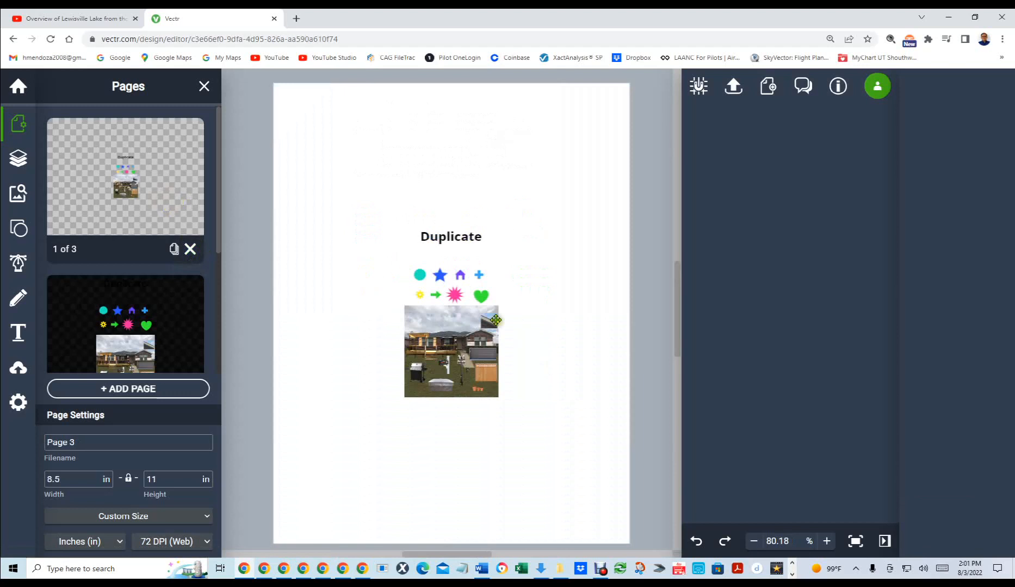
left_click(190, 250)
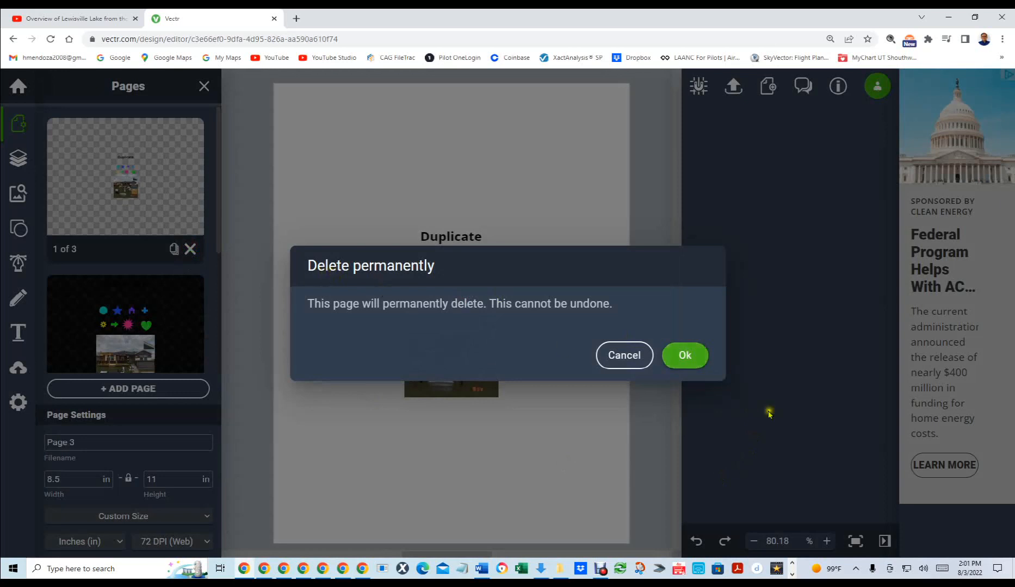
left_click(688, 358)
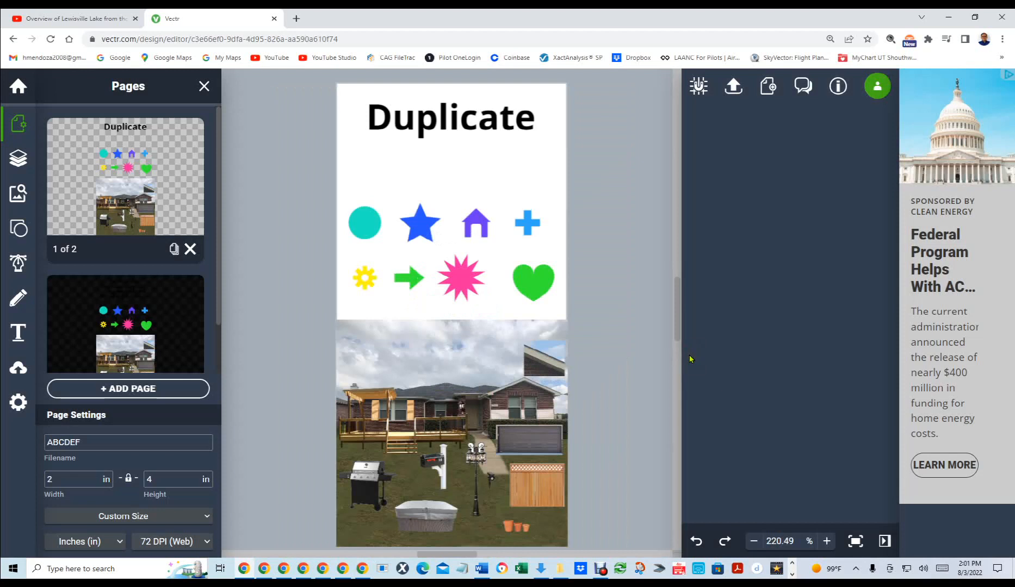